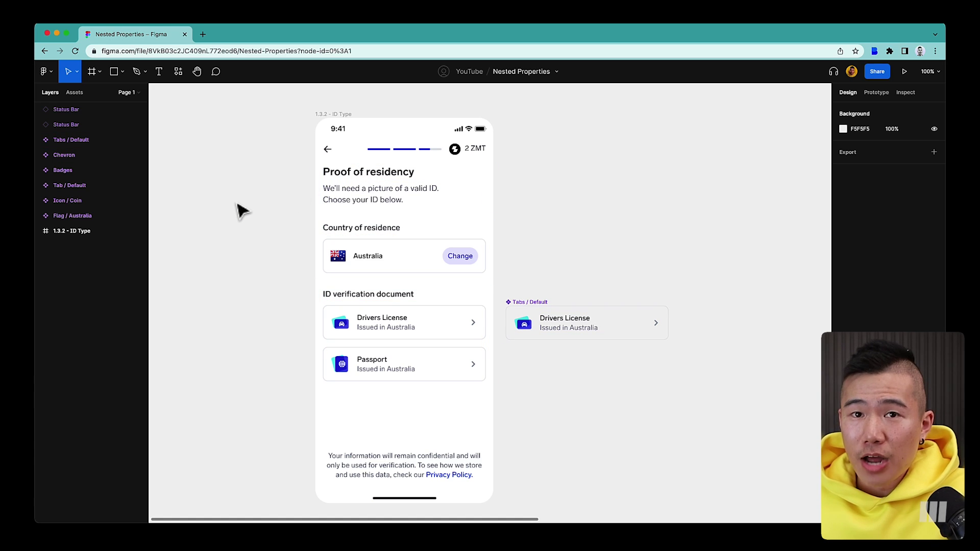
Open the Figma main menu and go to Help and account
click(48, 75)
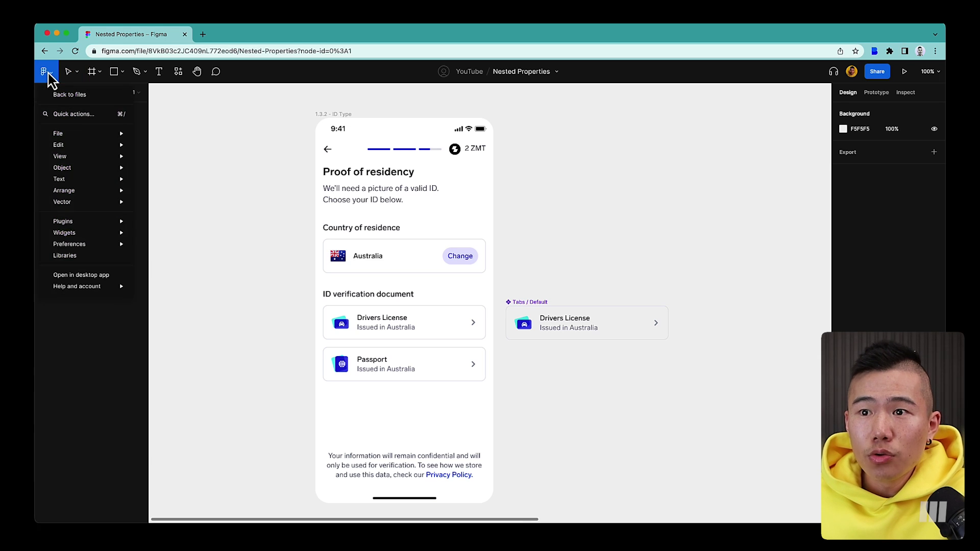
mouse_move(97, 289)
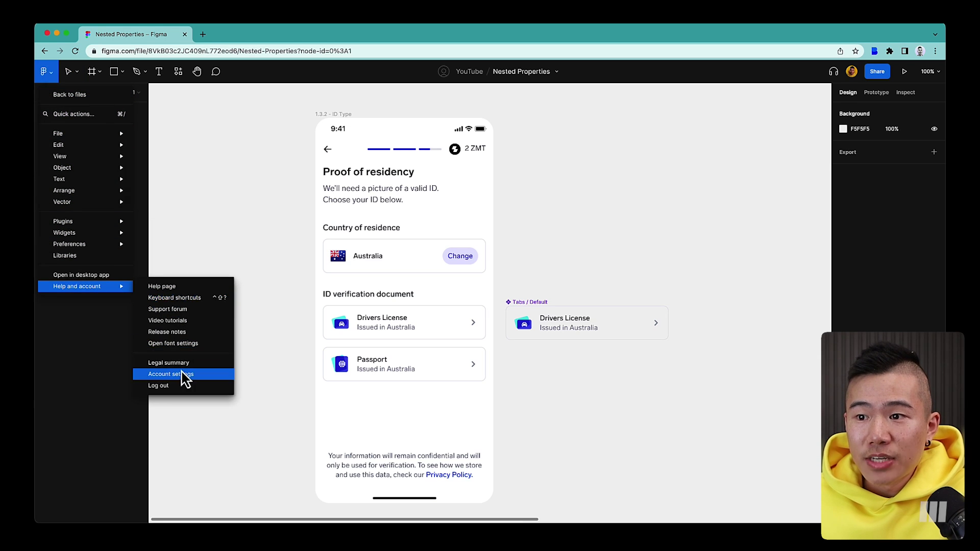
Open Account settings, confirm the Component properties beta is on, and close the dialog
click(194, 377)
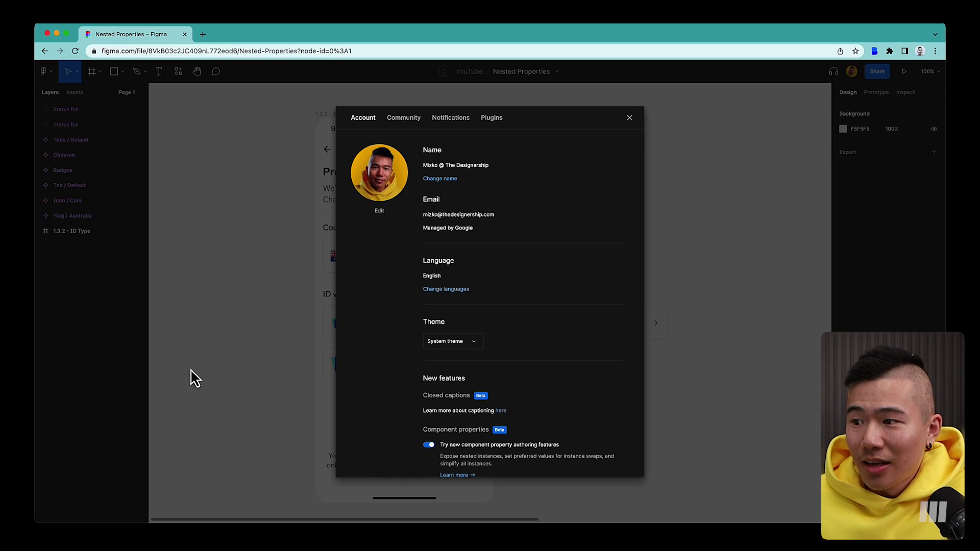
scroll(511, 367, down, 3)
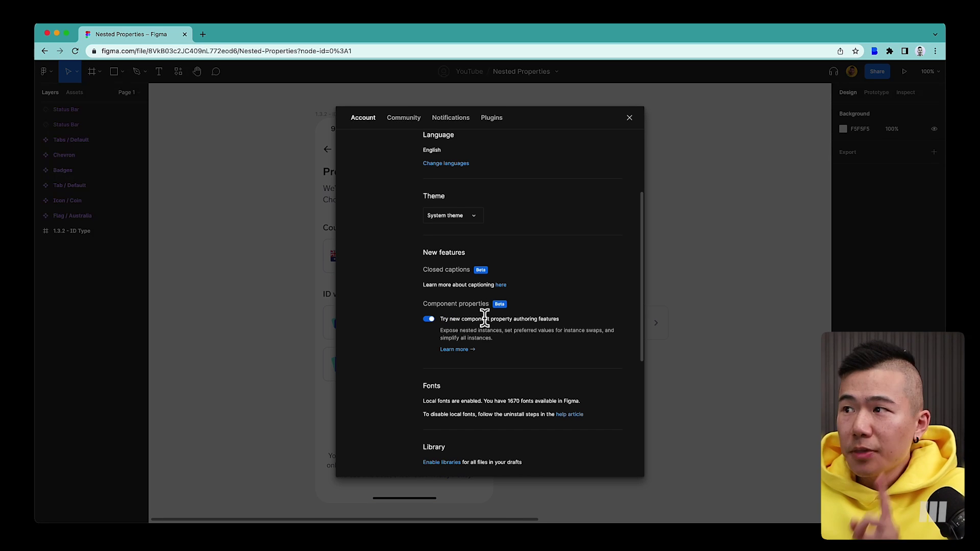
click(631, 119)
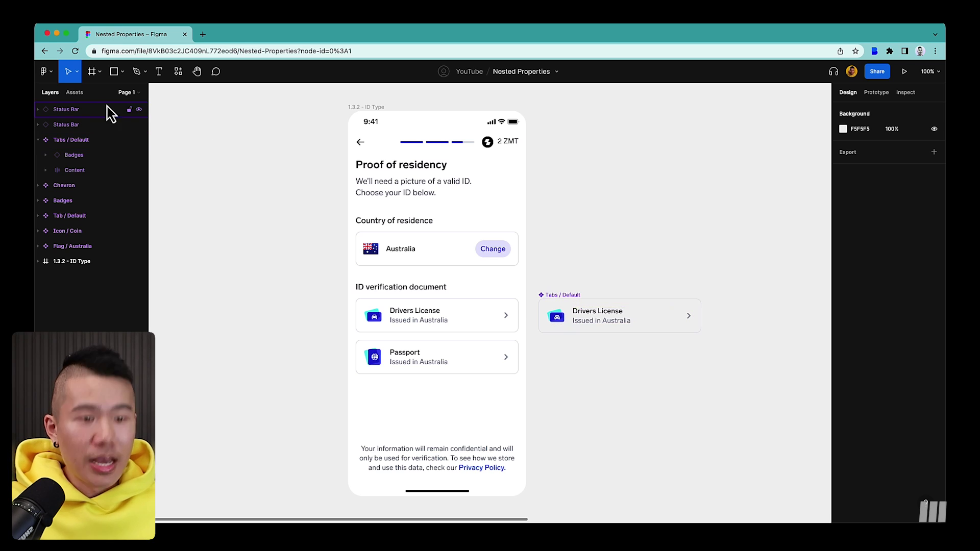
Insert a Tabs / Default instance via the 'tabs' search and place it below the first
key(shift+i)
text(tabs)
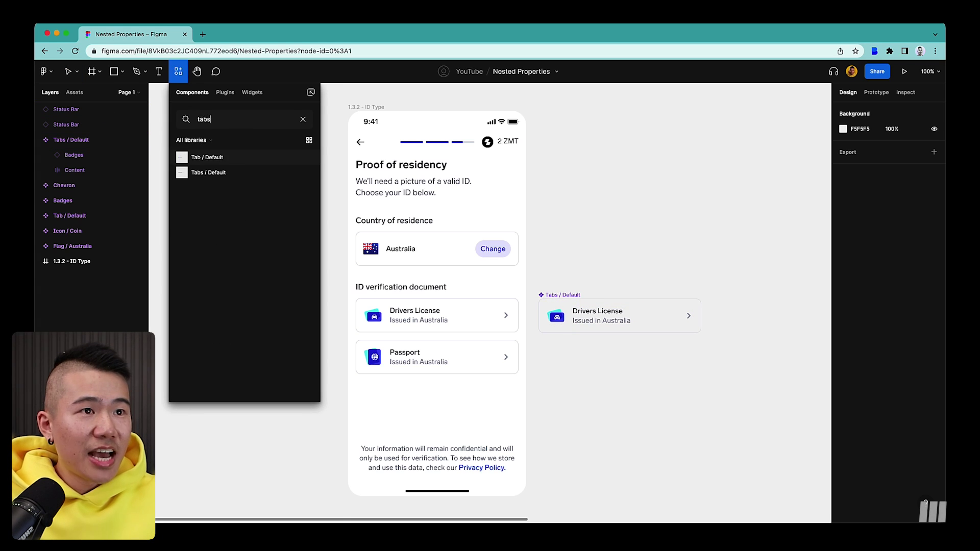
key(Return)
drag(516, 344, 588, 358)
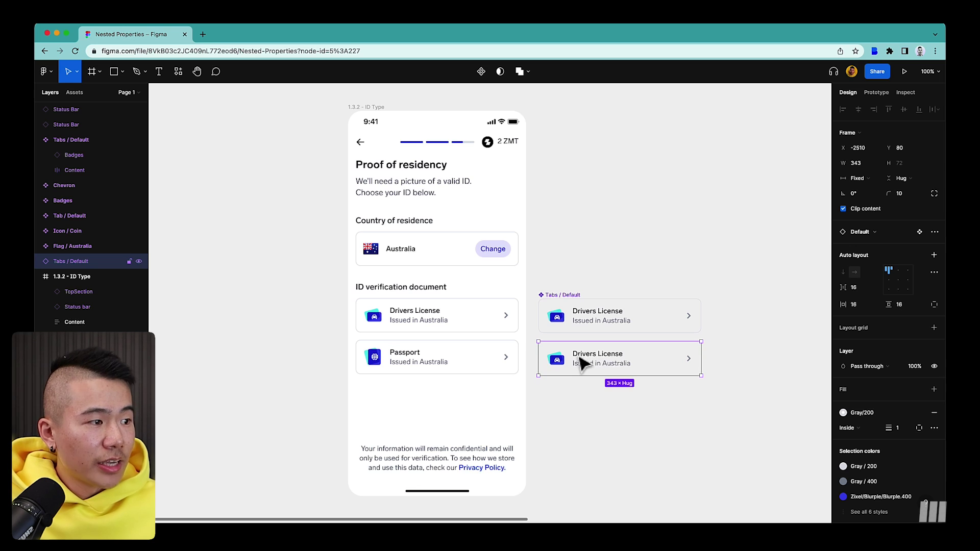
Change the new instance's title from Drivers License to Passport
double_click(598, 360)
double_click(598, 355)
text(Passport)
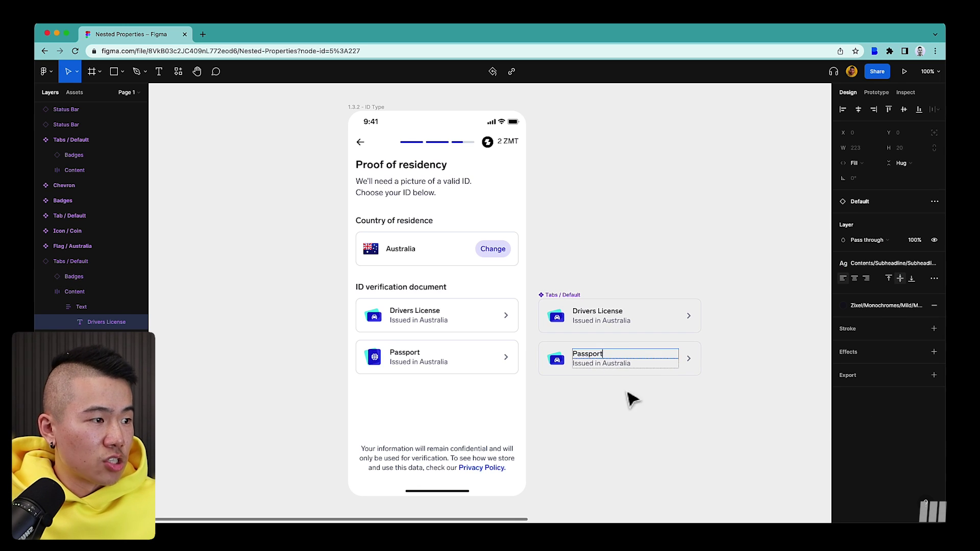
click(633, 403)
Select the original Tabs / Default component to inspect it, then clear the selection
drag(636, 406, 597, 409)
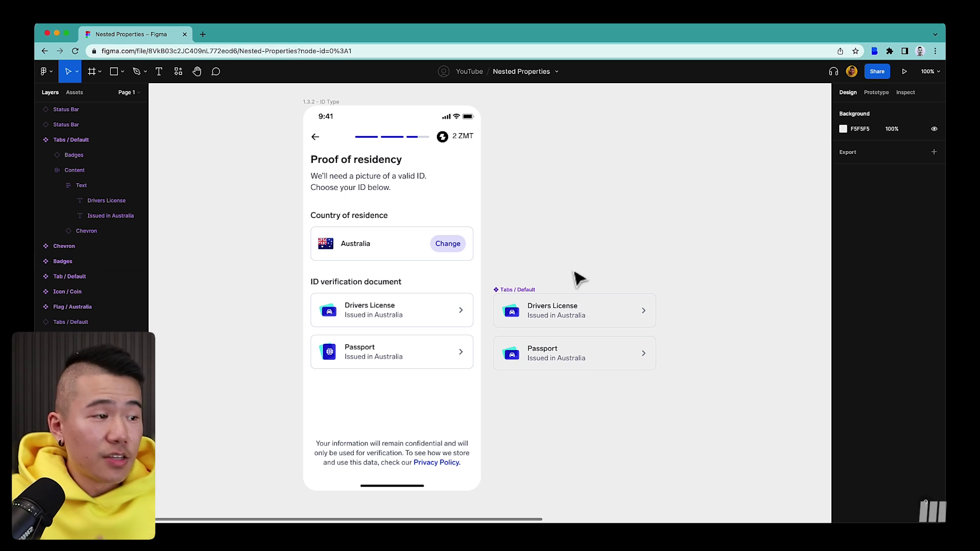
click(584, 313)
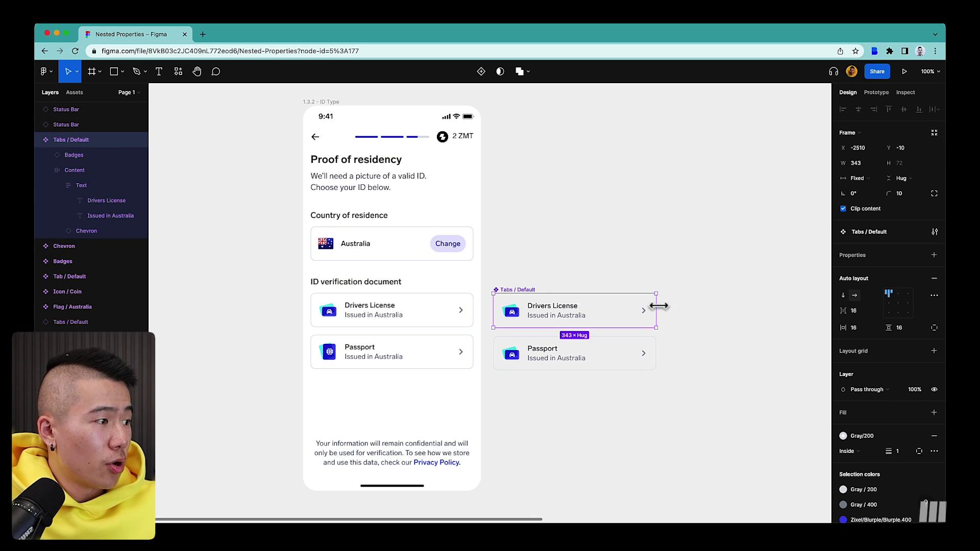
scroll(868, 470, down, 2)
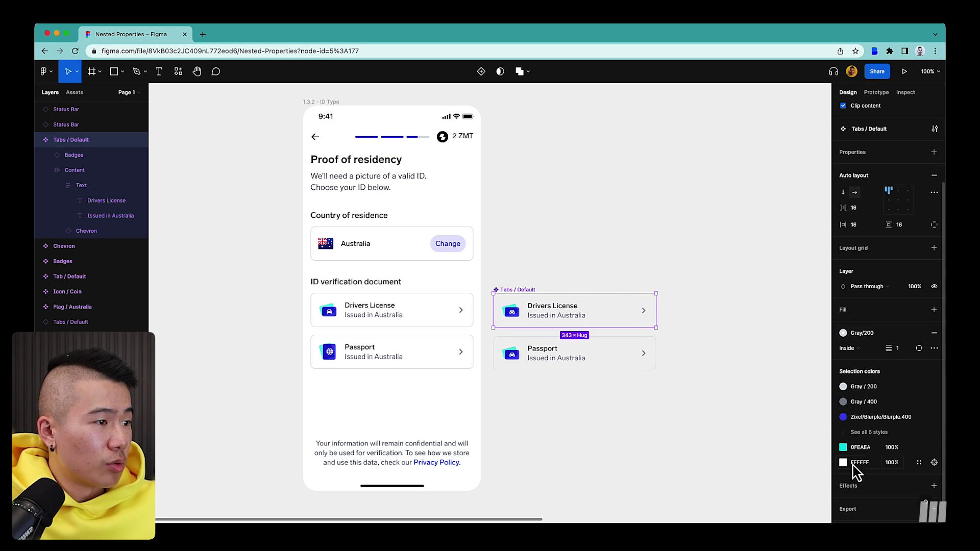
click(730, 436)
click(523, 375)
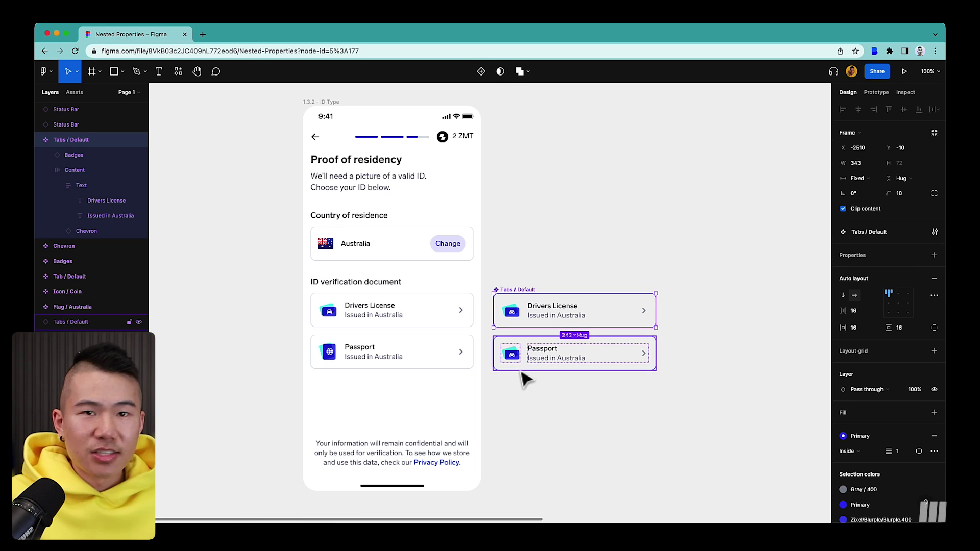
click(607, 434)
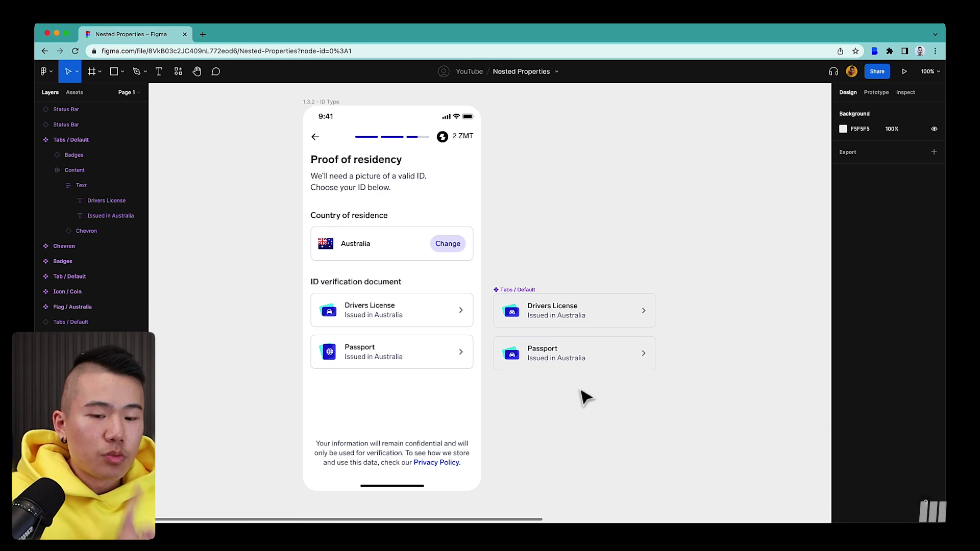
Drill into the Passport instance's title text, then clear the selection
click(577, 362)
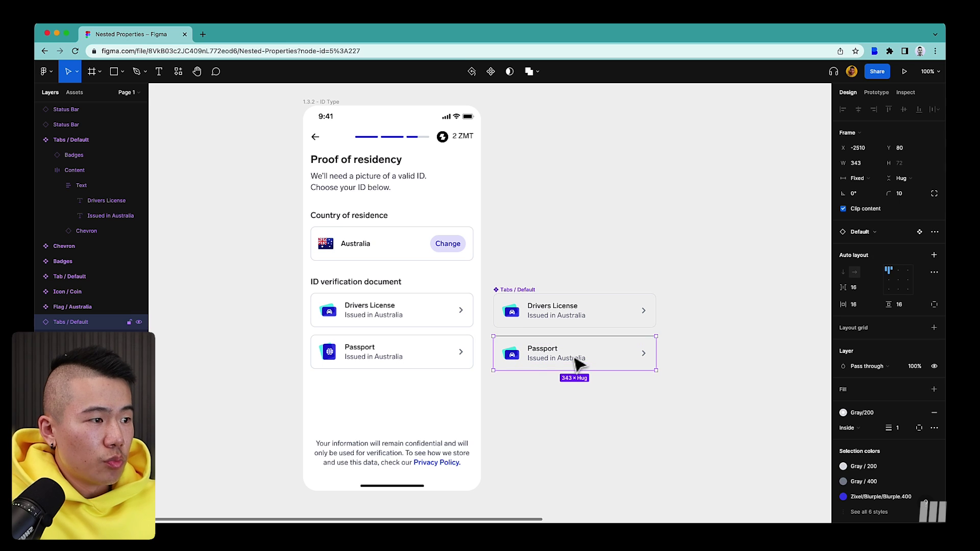
double_click(541, 356)
double_click(542, 351)
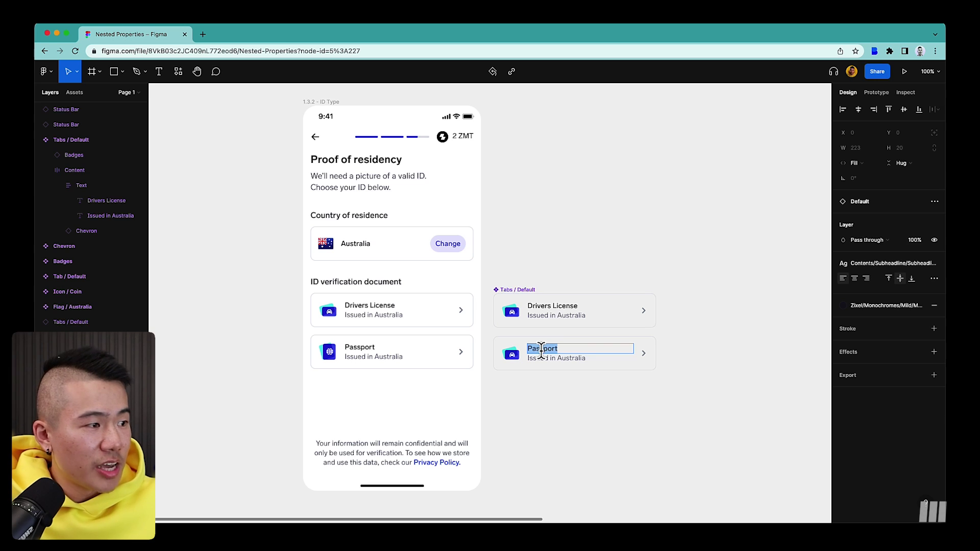
click(684, 420)
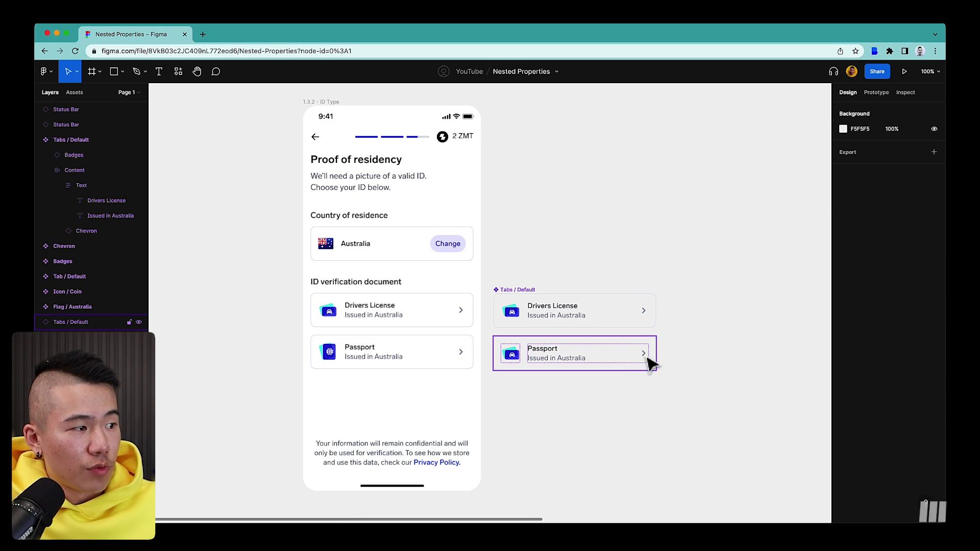
Hide the nested chevron in the Passport instance and reselect the instance
click(645, 357)
click(644, 356)
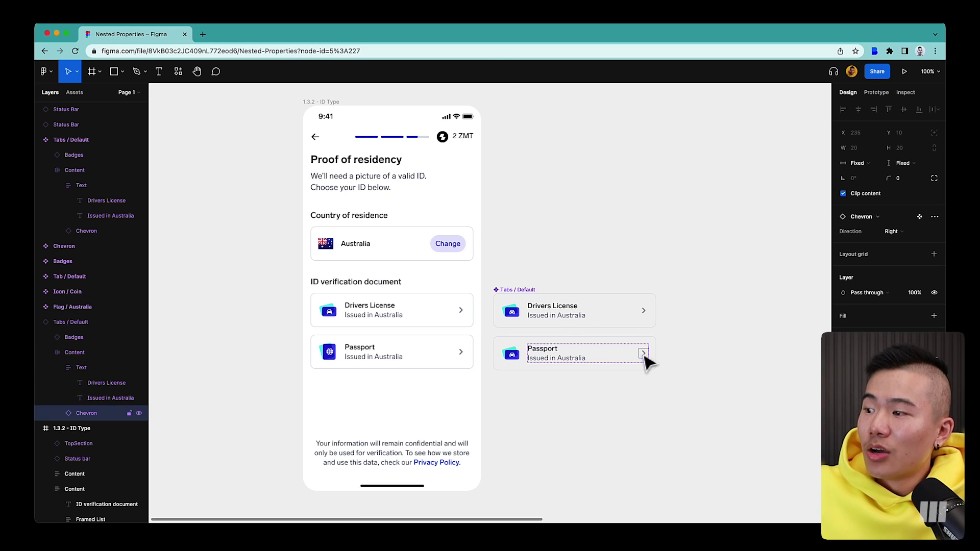
click(139, 414)
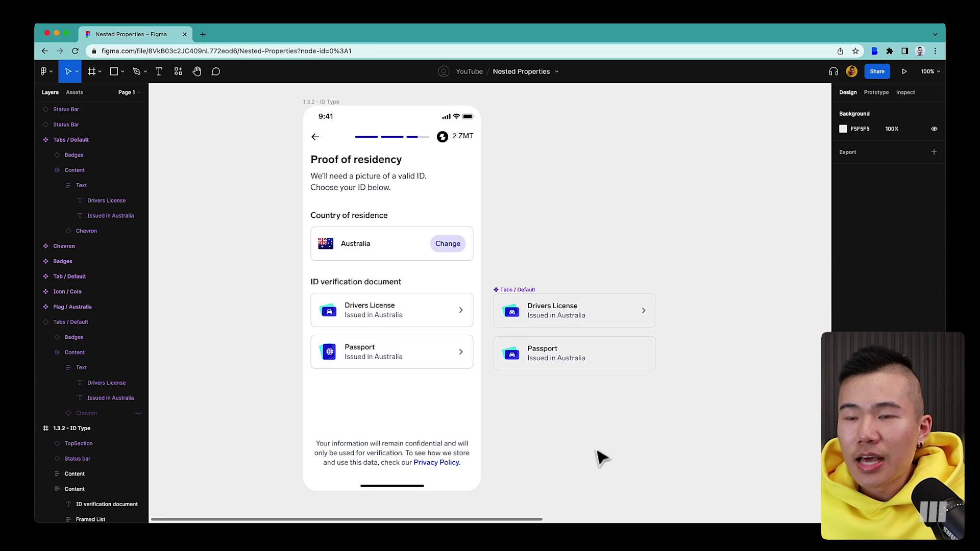
click(590, 361)
Delete the Passport instance and select the Drivers License text layer in the original component
key(Delete)
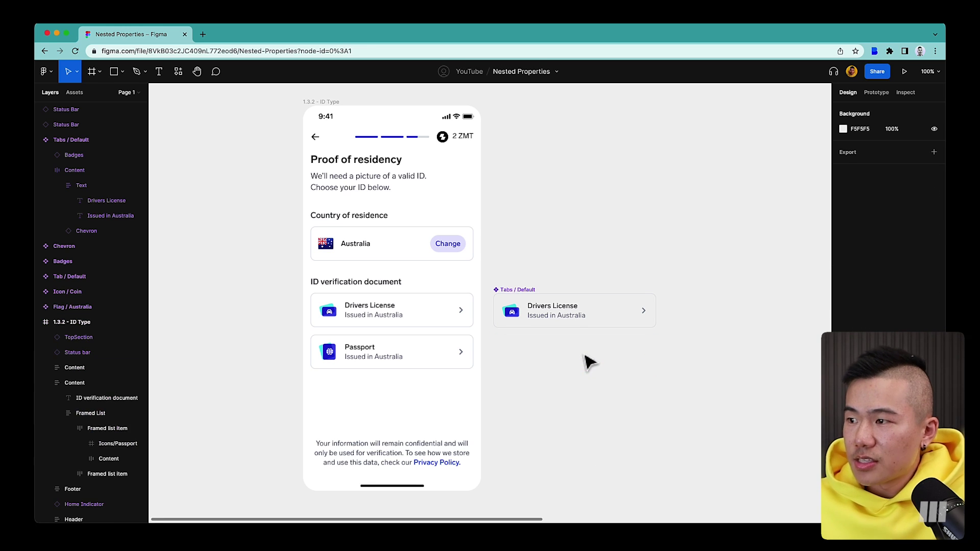
click(575, 320)
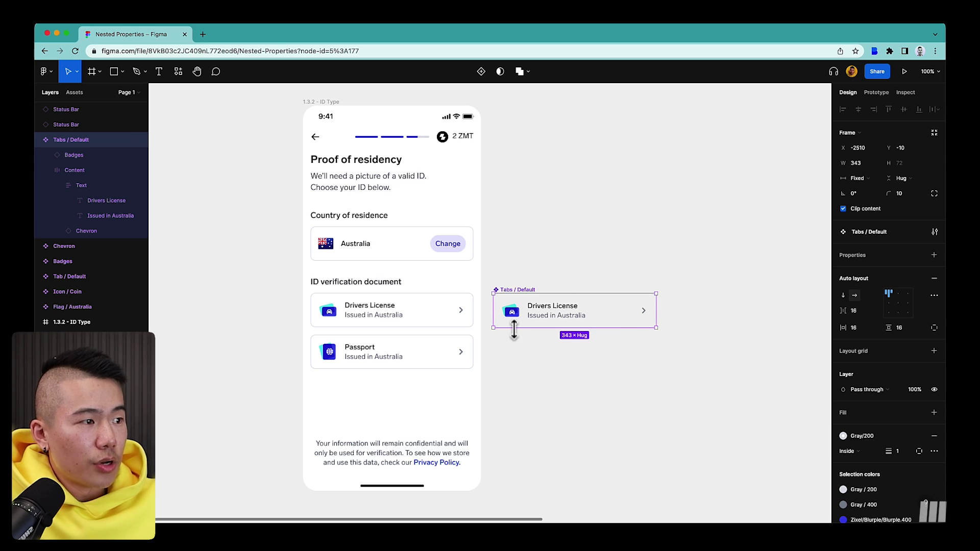
double_click(550, 316)
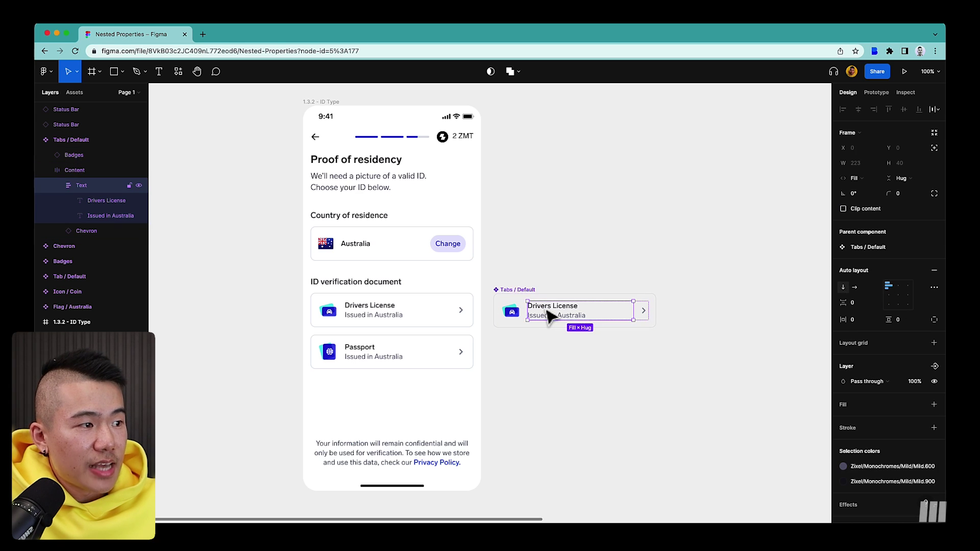
double_click(545, 312)
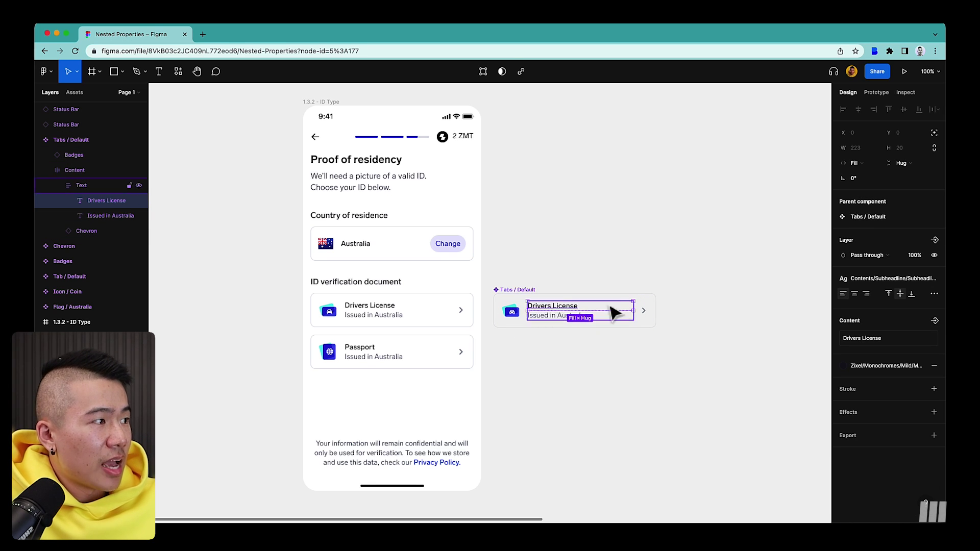
Create a Type text property with default value {Enter verification document}
click(934, 321)
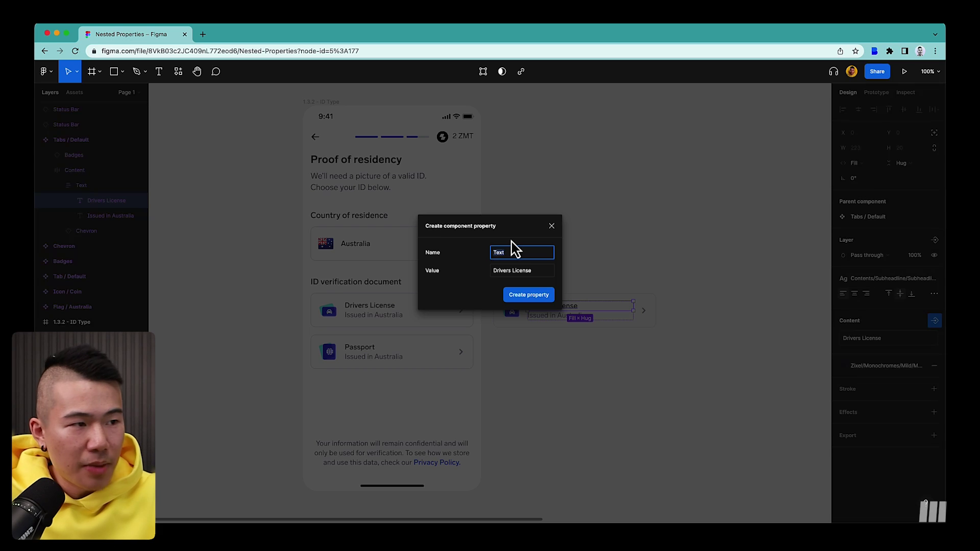
text(T)
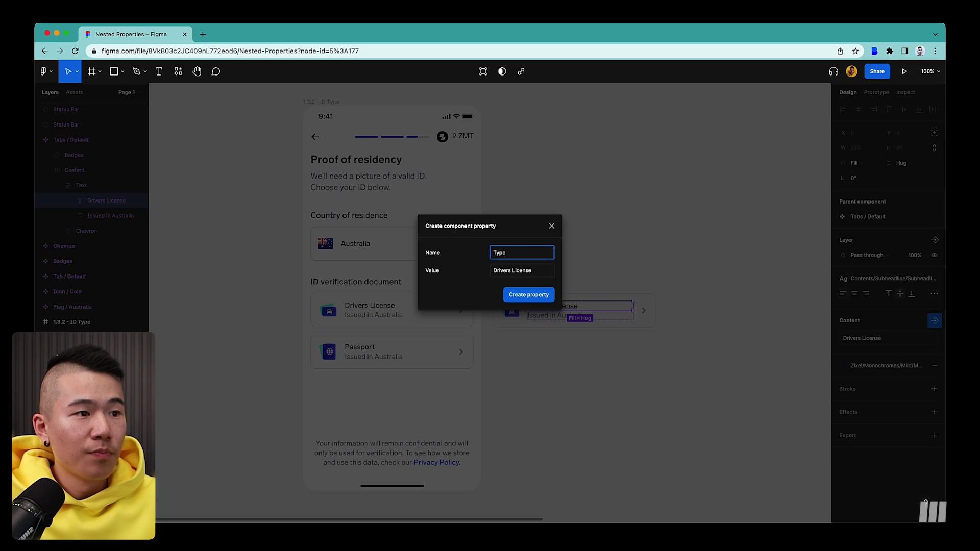
click(526, 277)
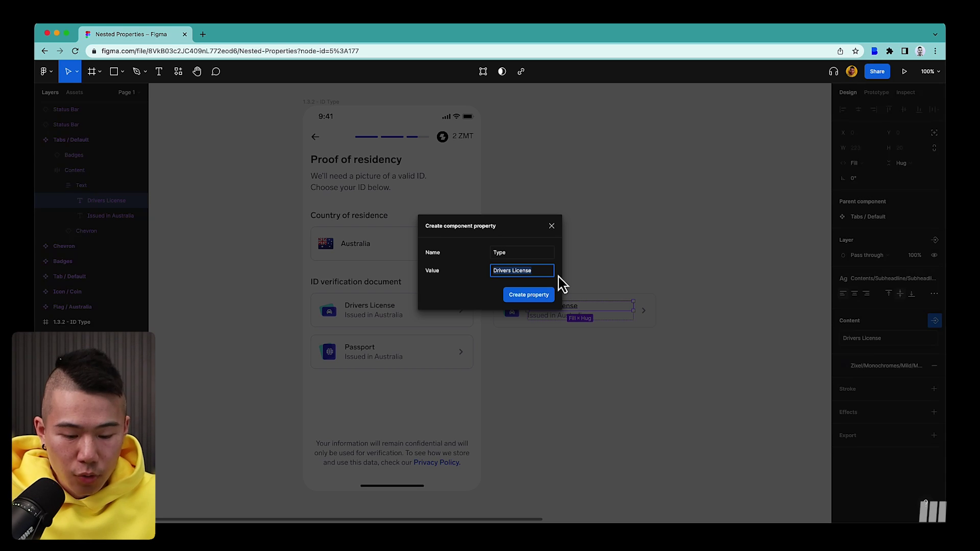
text({Enter)
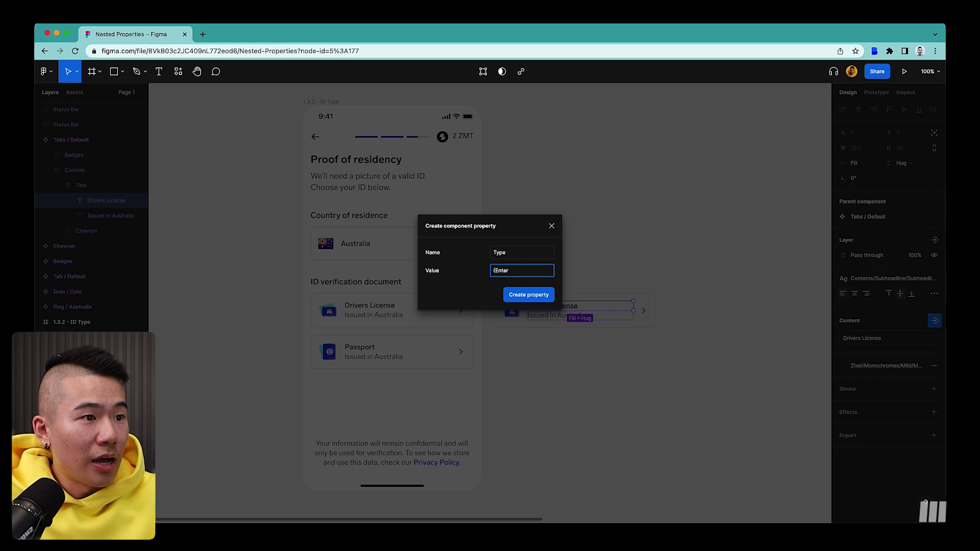
text( verification document})
key(Return)
key(BackSpace)
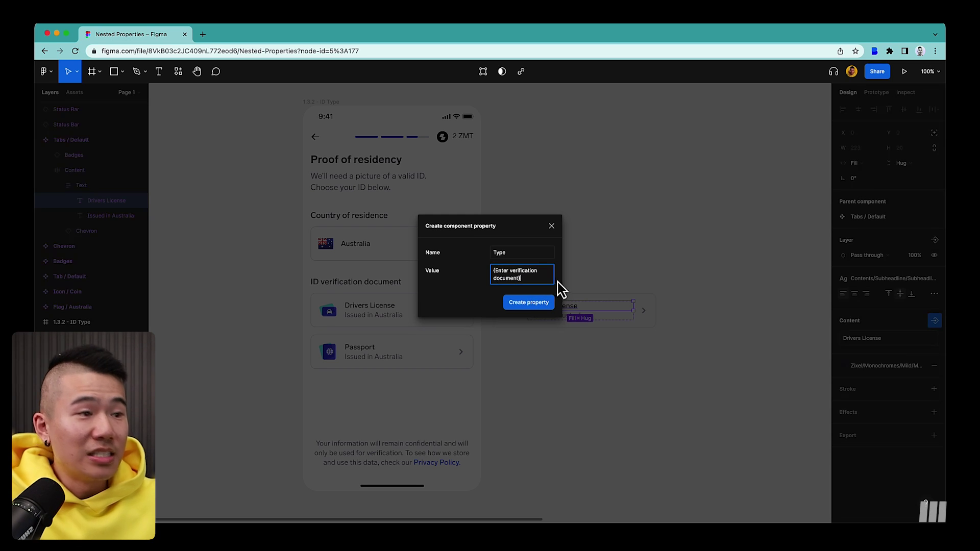
click(529, 303)
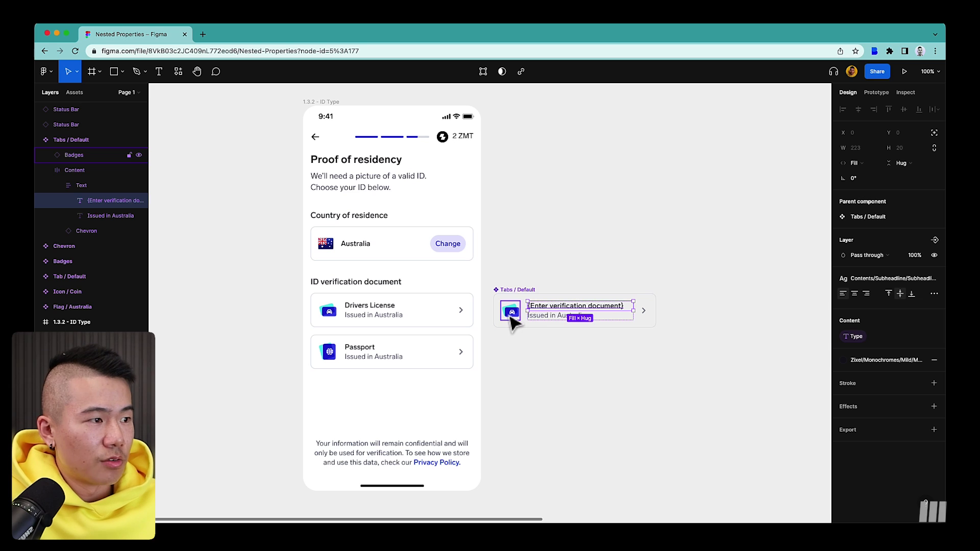
Bind the Issued in Australia text to a new Location property defaulting to 'Issued in... {Country}'
click(544, 318)
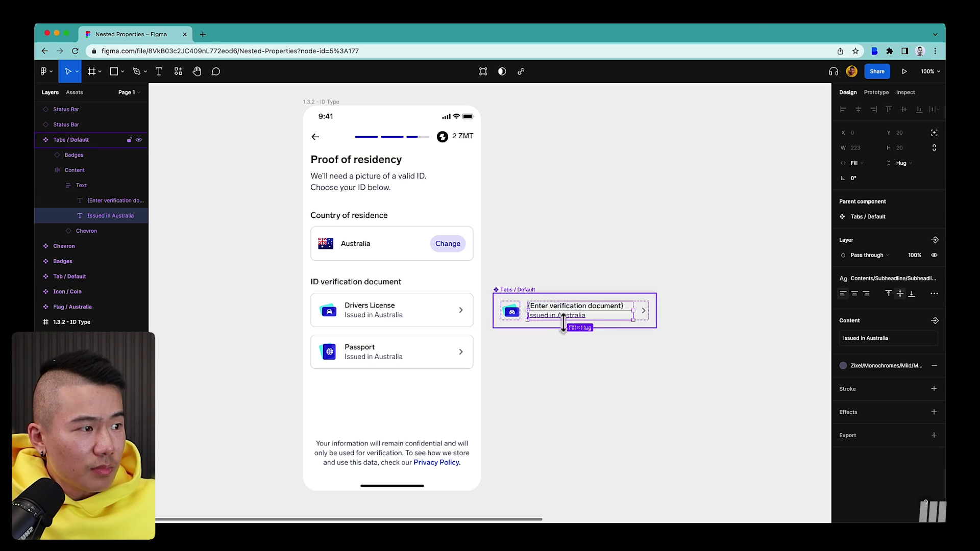
click(934, 322)
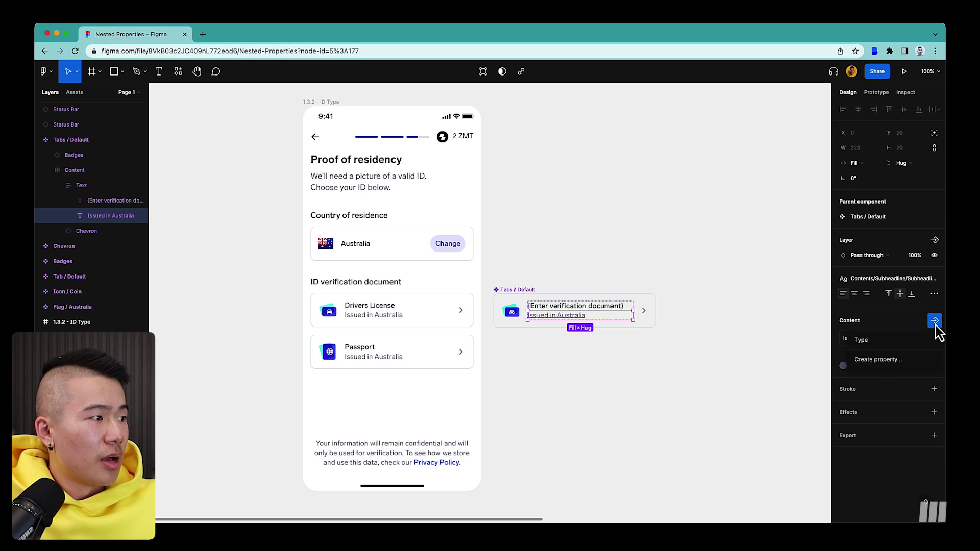
click(882, 361)
text(I)
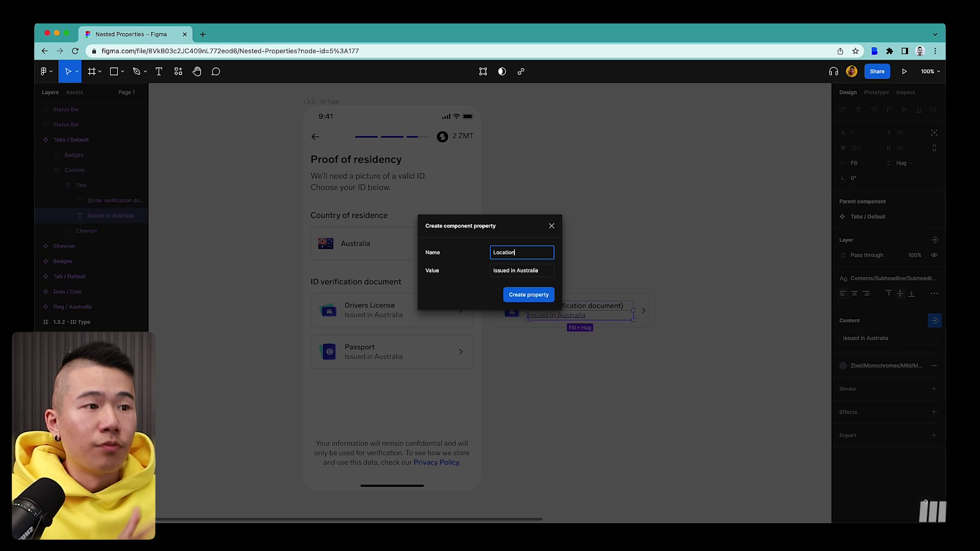
click(513, 273)
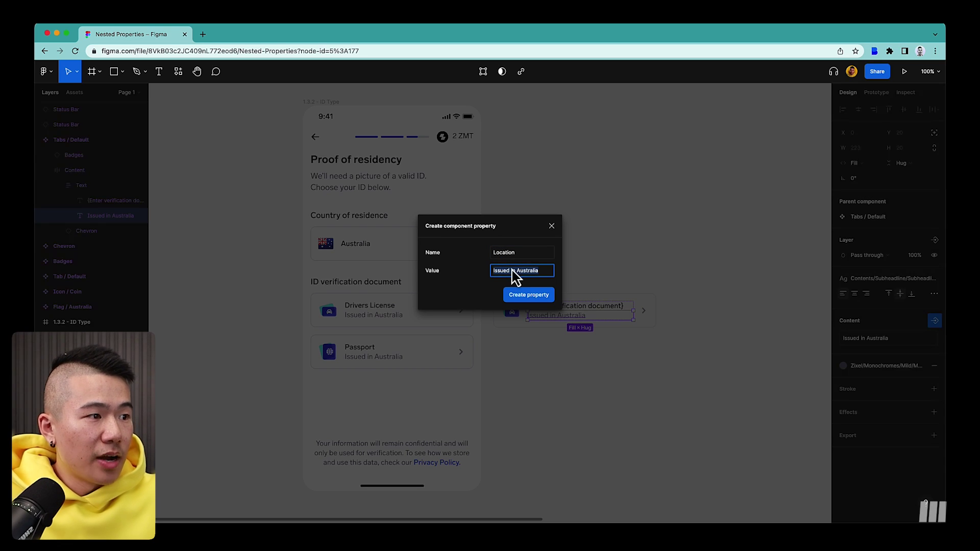
text(I)
key(BackSpace)
text(Issued in...)
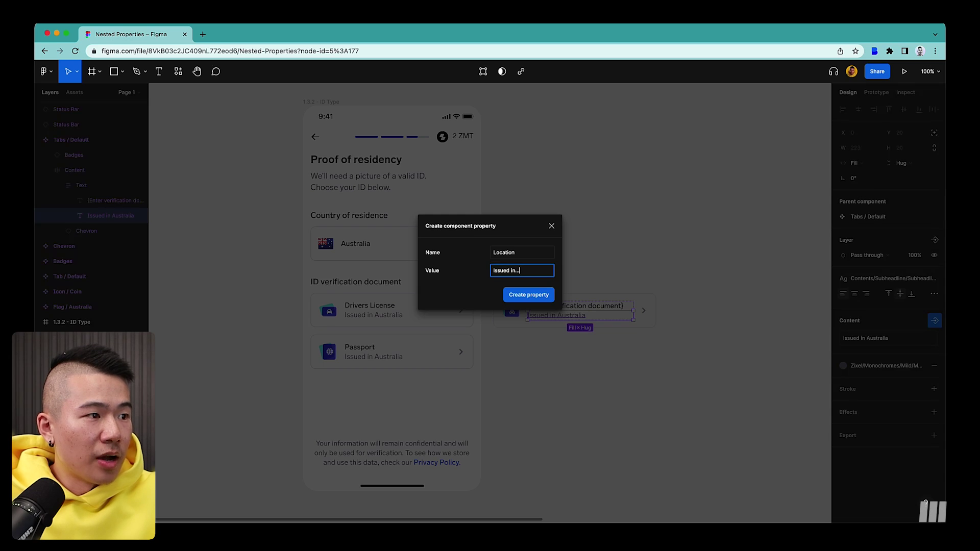
text( {Country})
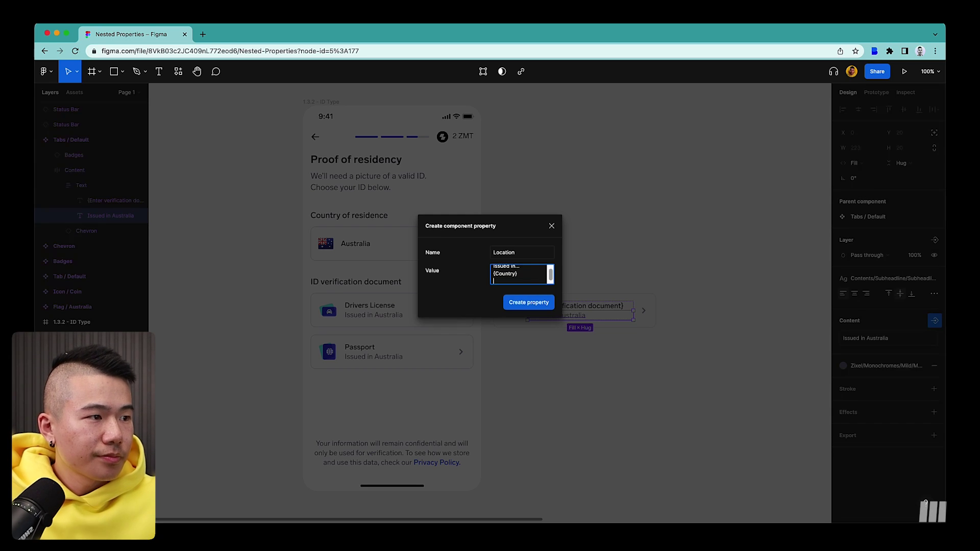
click(531, 297)
Bind the nested Chevron's visibility to a new boolean property named Show
click(572, 287)
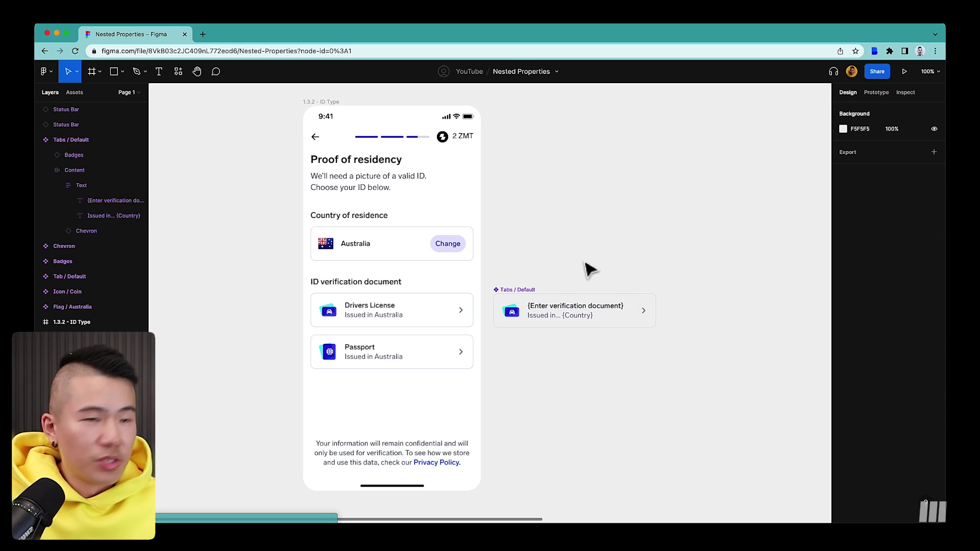
double_click(646, 317)
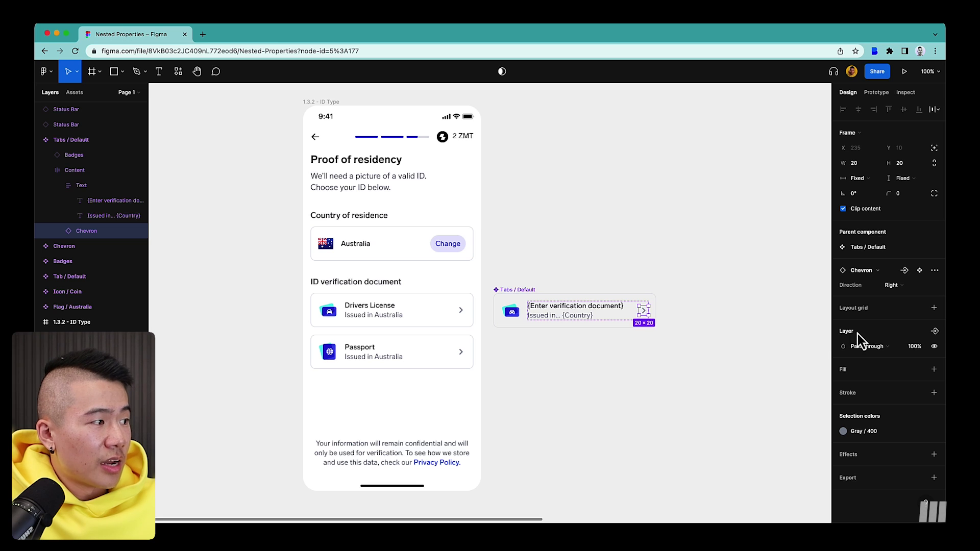
click(935, 331)
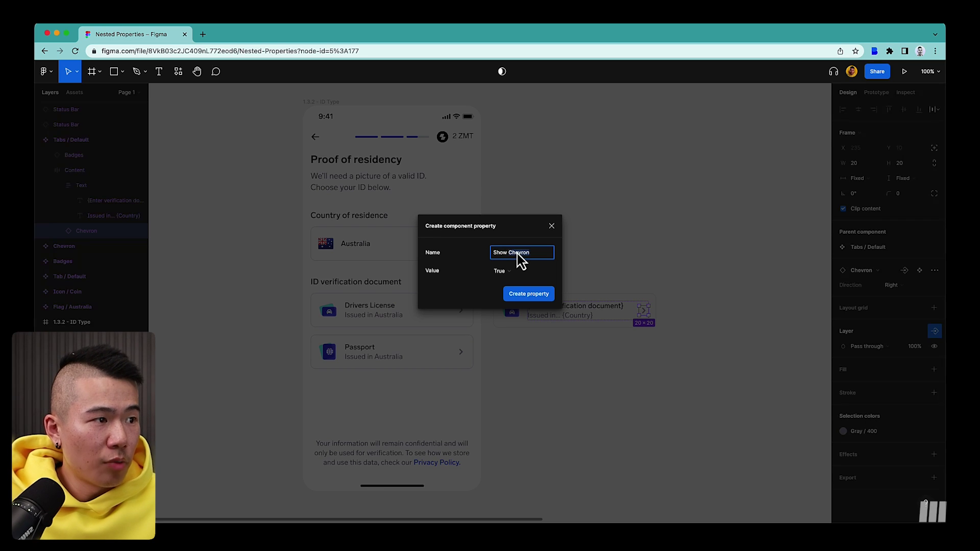
text(Show)
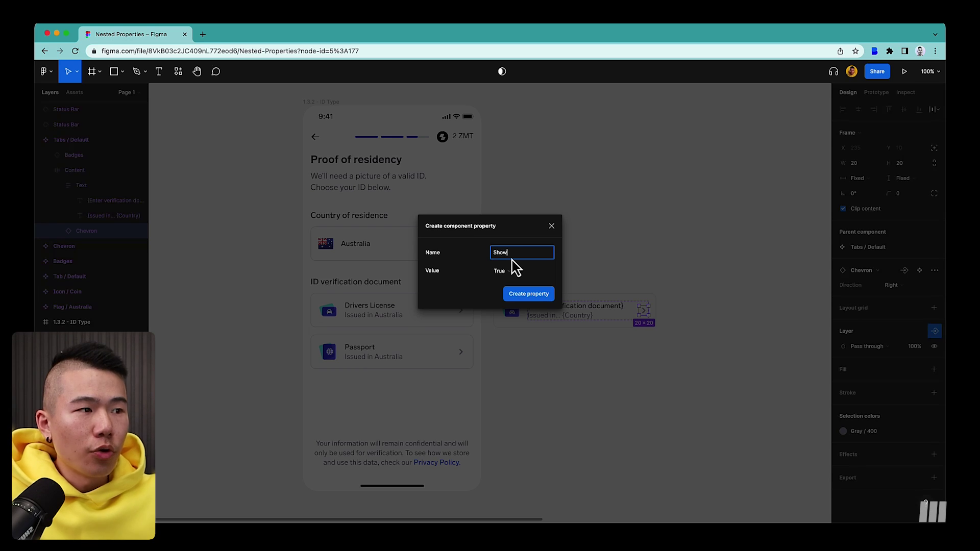
click(536, 300)
click(589, 279)
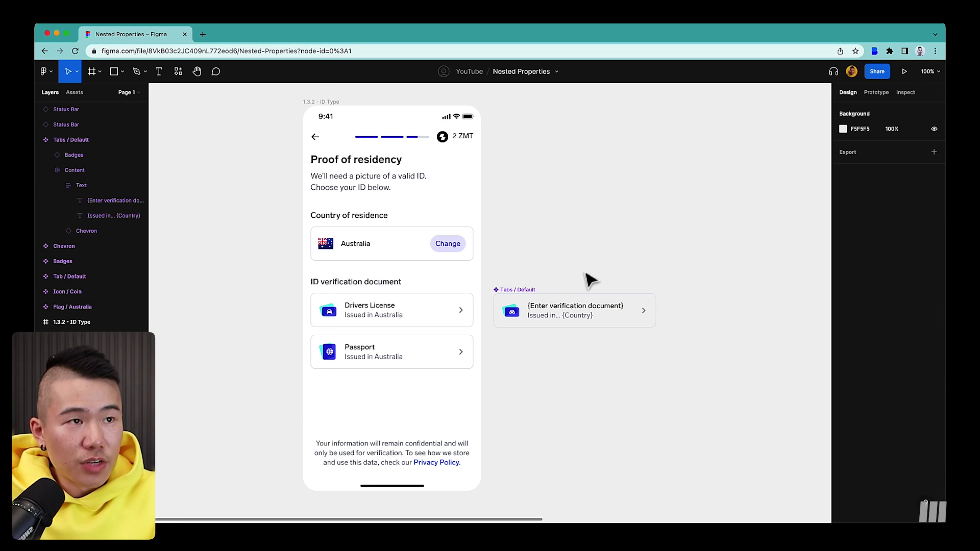
Insert another Tabs / Default instance and line it up under the first tab
key(shift+i)
key(Return)
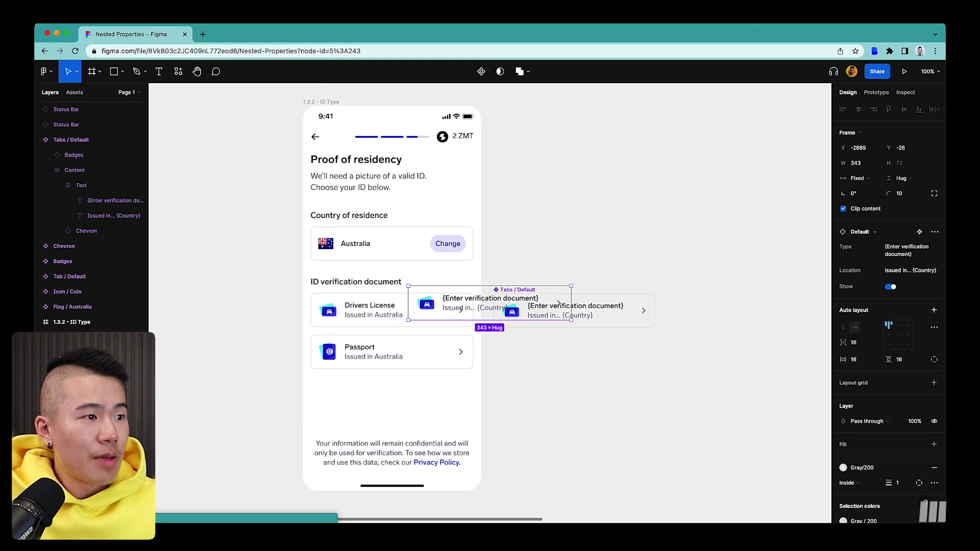
click(558, 367)
drag(559, 365, 553, 363)
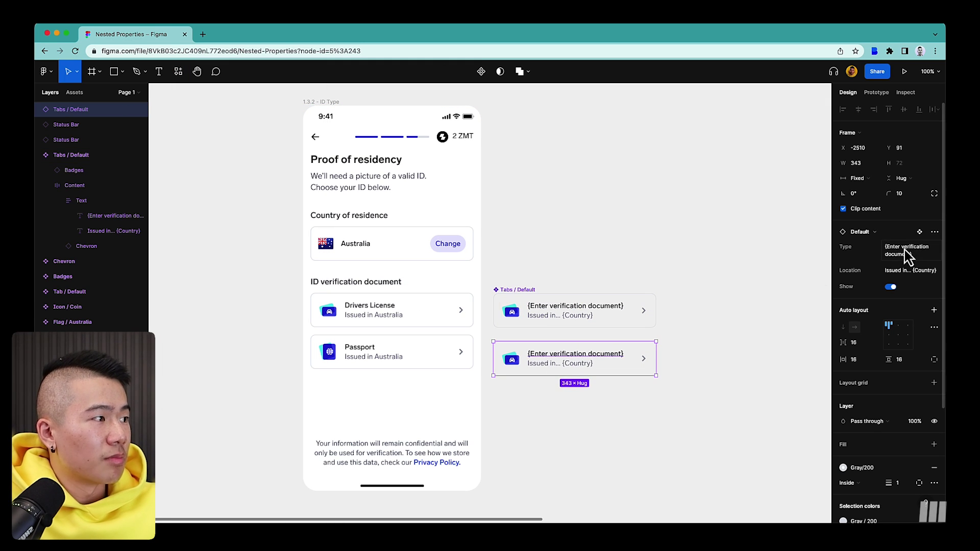
double_click(554, 360)
click(556, 360)
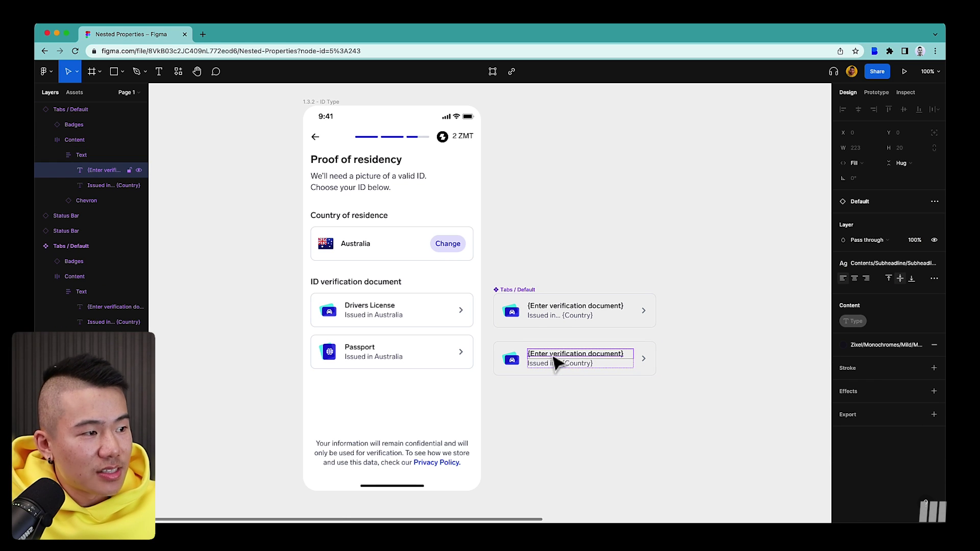
click(595, 403)
click(569, 372)
Set the instance's Type to Passport and Location to Issued in Australia, and show the chevron
click(904, 255)
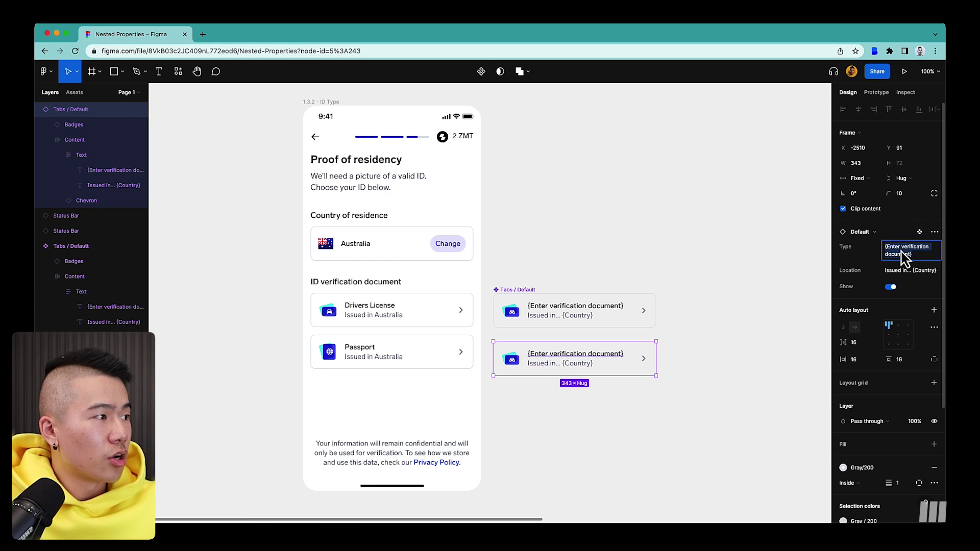
text(Passport)
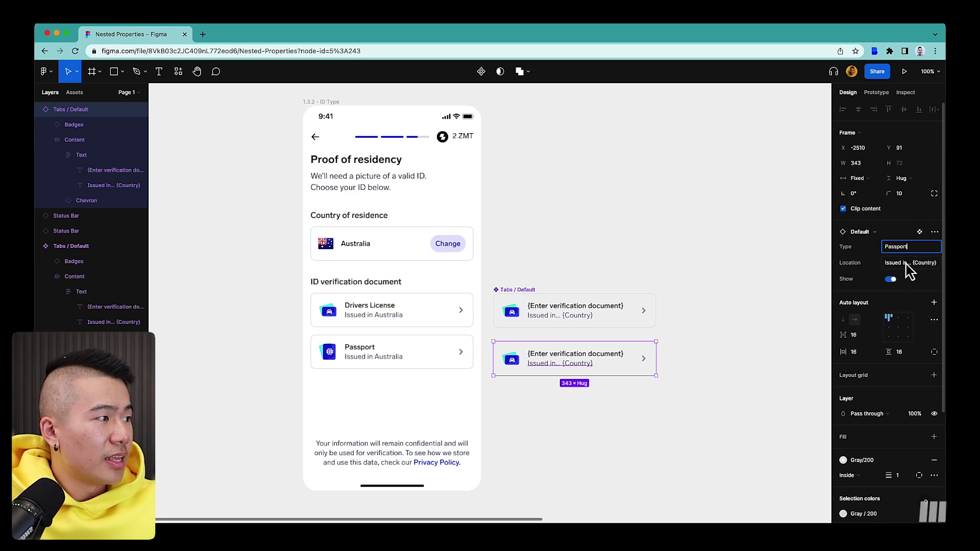
click(907, 264)
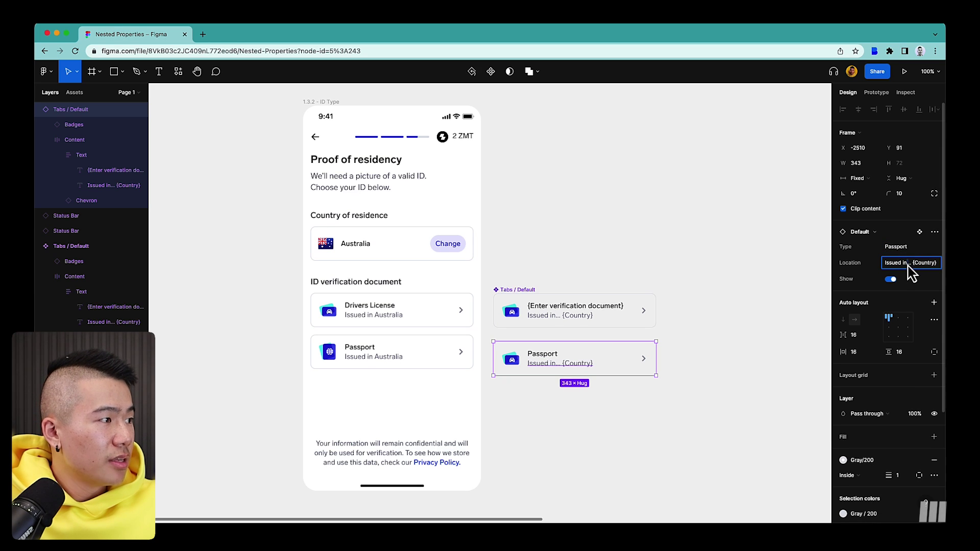
text(Issued in)
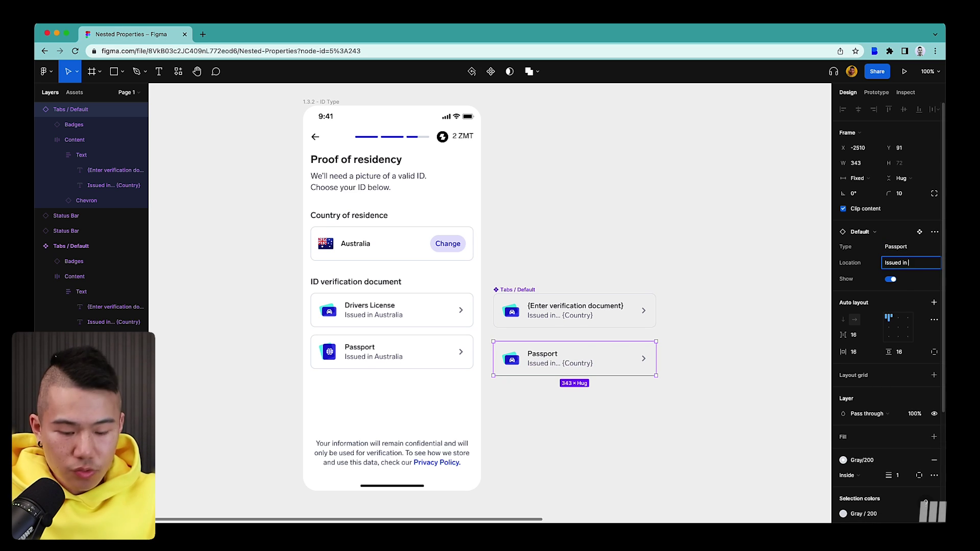
key(Return)
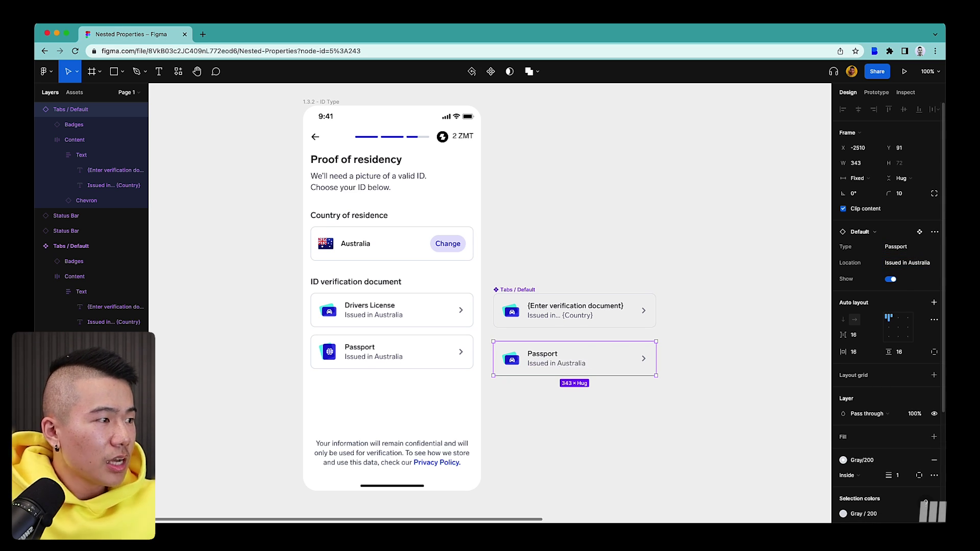
click(890, 280)
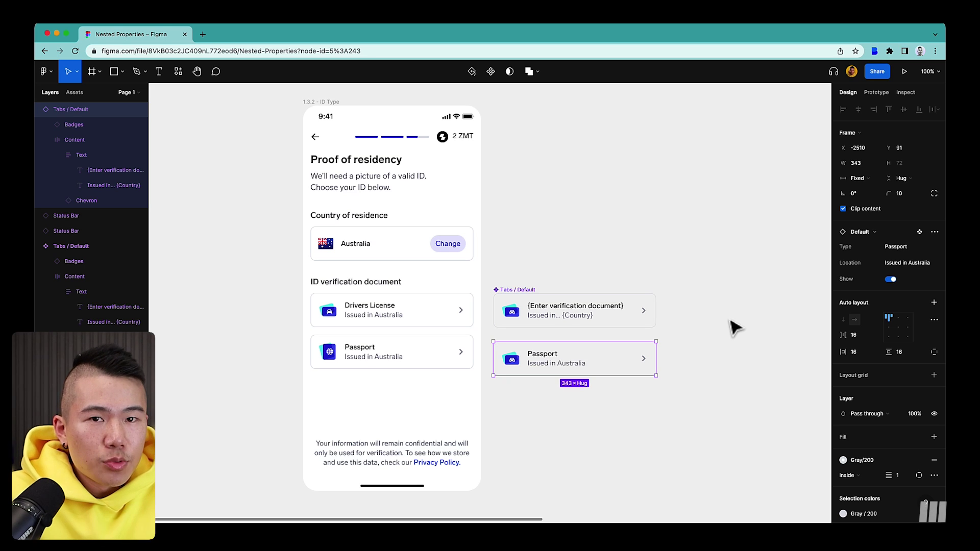
drag(649, 368, 648, 361)
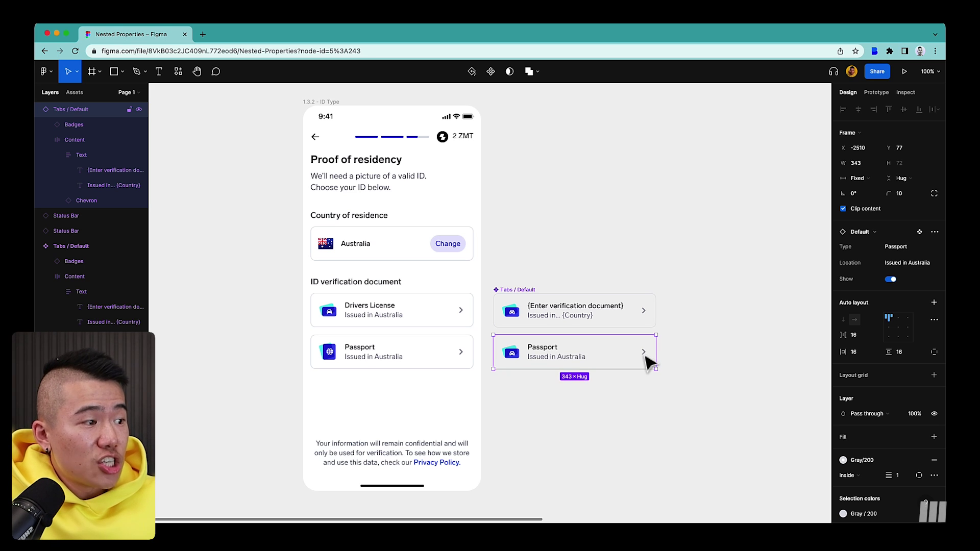
double_click(647, 357)
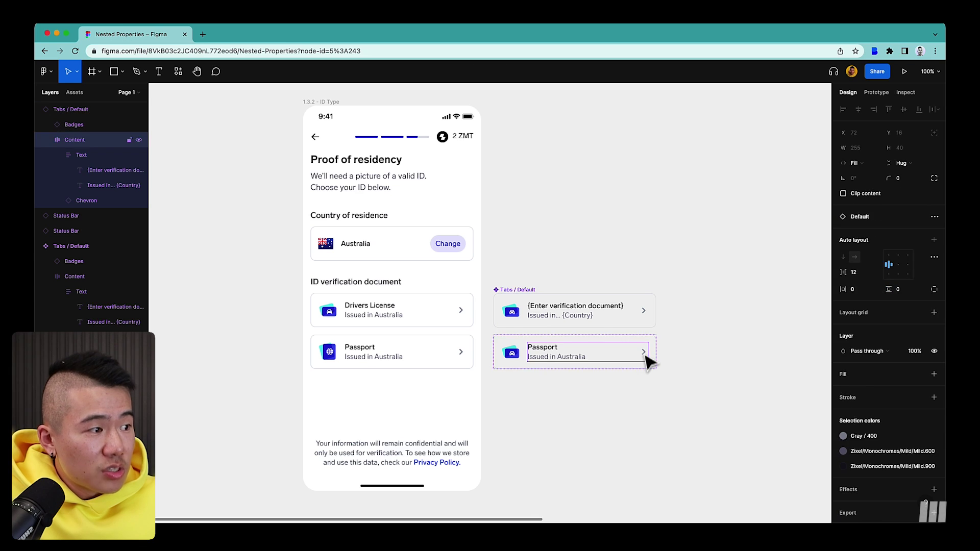
double_click(646, 357)
click(901, 240)
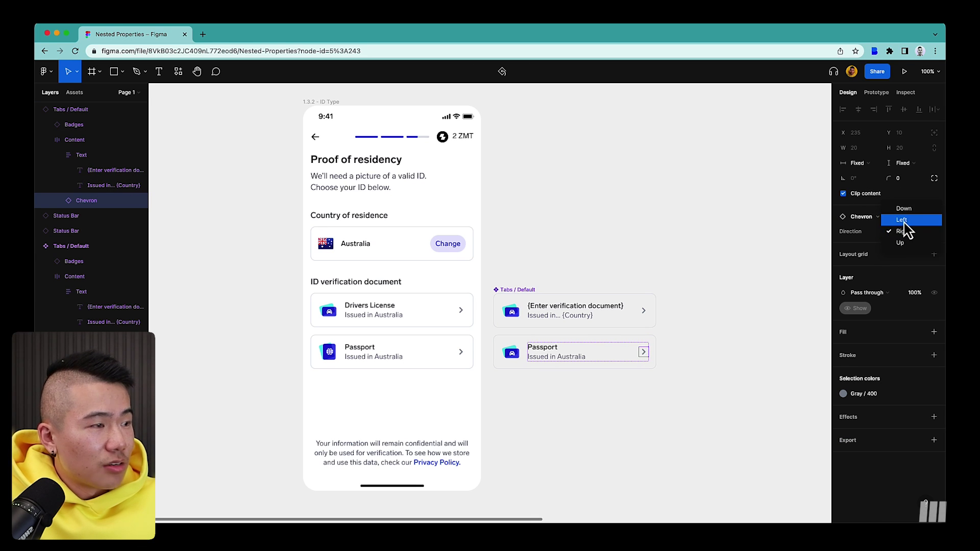
click(750, 335)
click(760, 335)
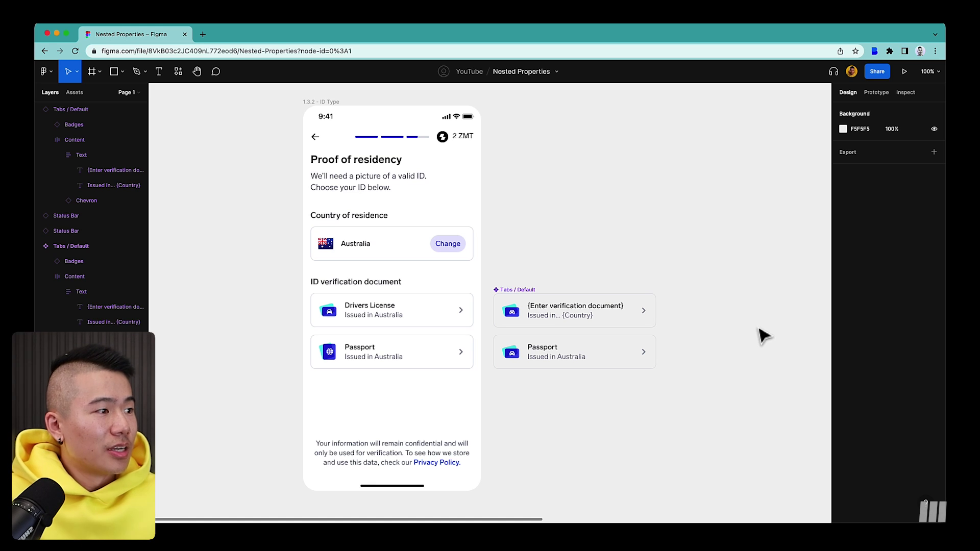
Pan the canvas to frame the Atoms and Organisms sections
scroll(755, 310, right, 15)
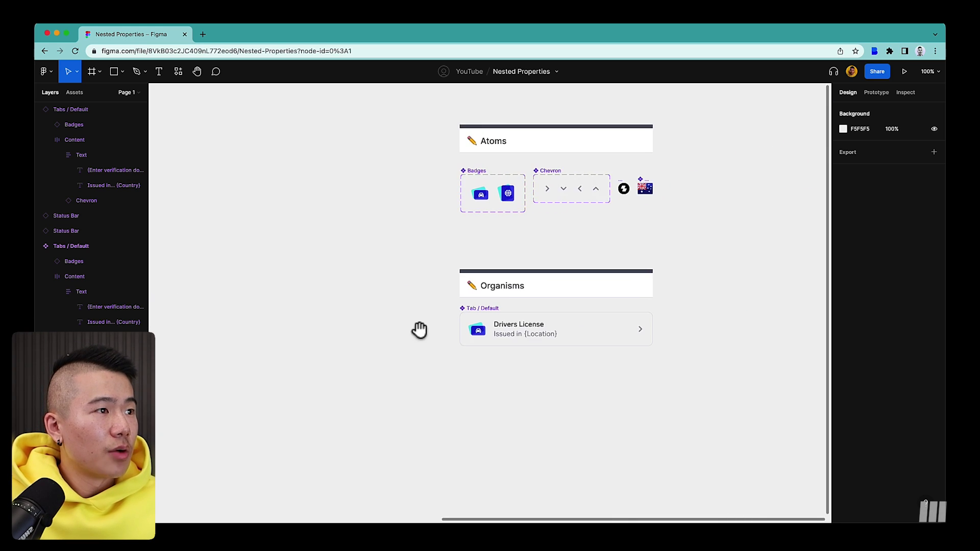
drag(575, 332, 606, 345)
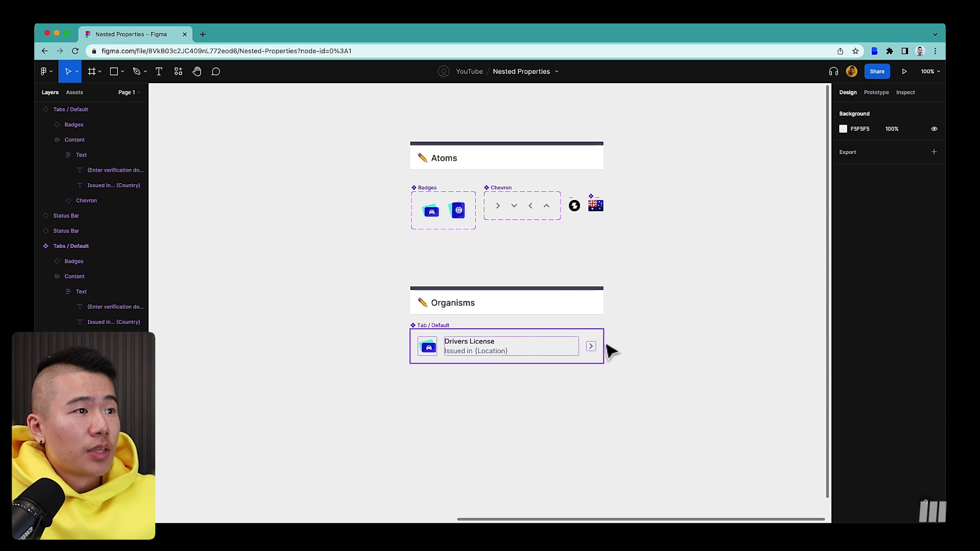
drag(372, 127, 678, 252)
click(500, 255)
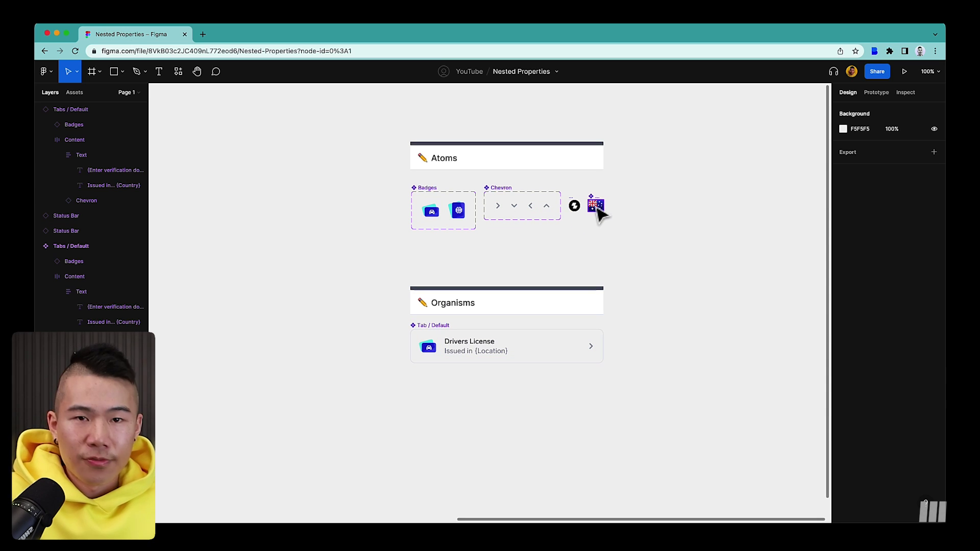
scroll(317, 263, left, 10)
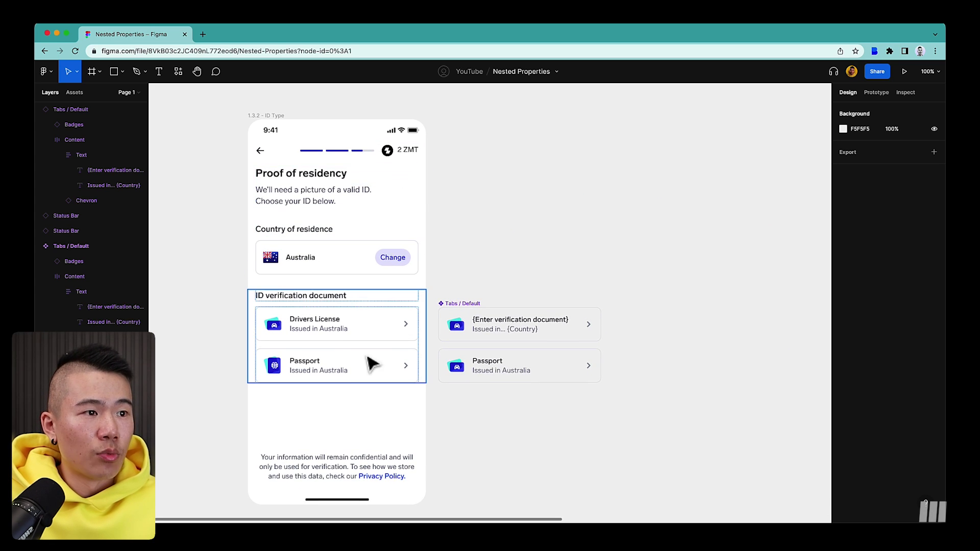
drag(706, 226, 327, 252)
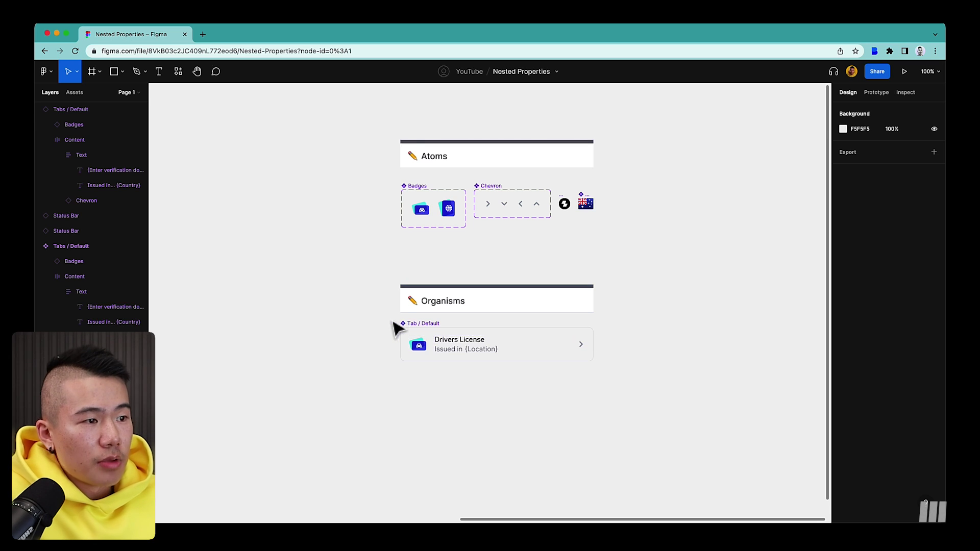
Select the Tab / Default component and inspect its badge icon and text frame
drag(440, 341, 637, 384)
click(637, 384)
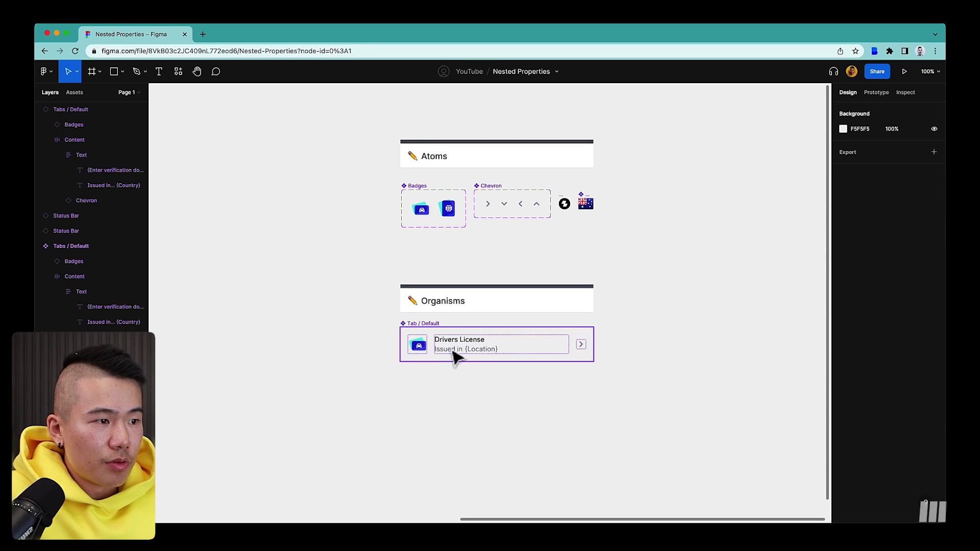
click(416, 332)
click(422, 352)
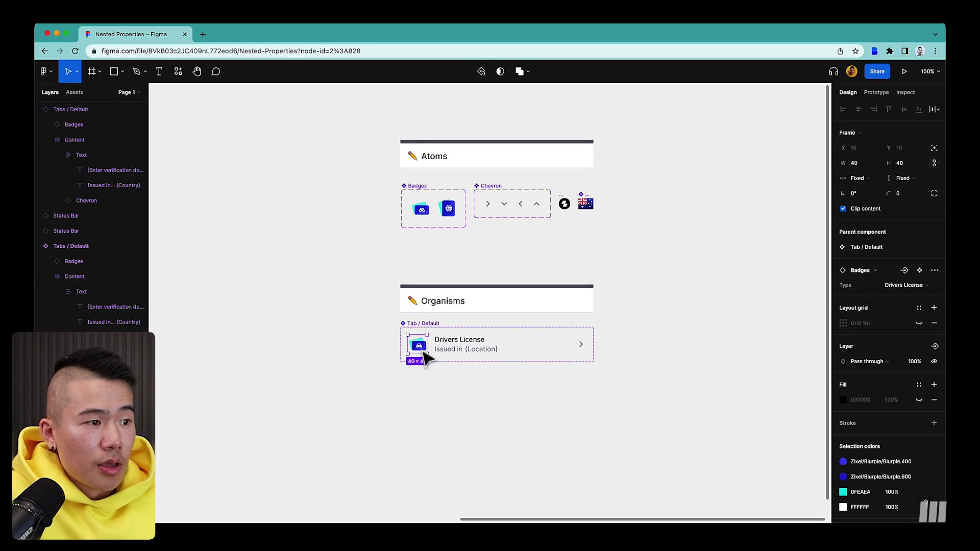
click(457, 351)
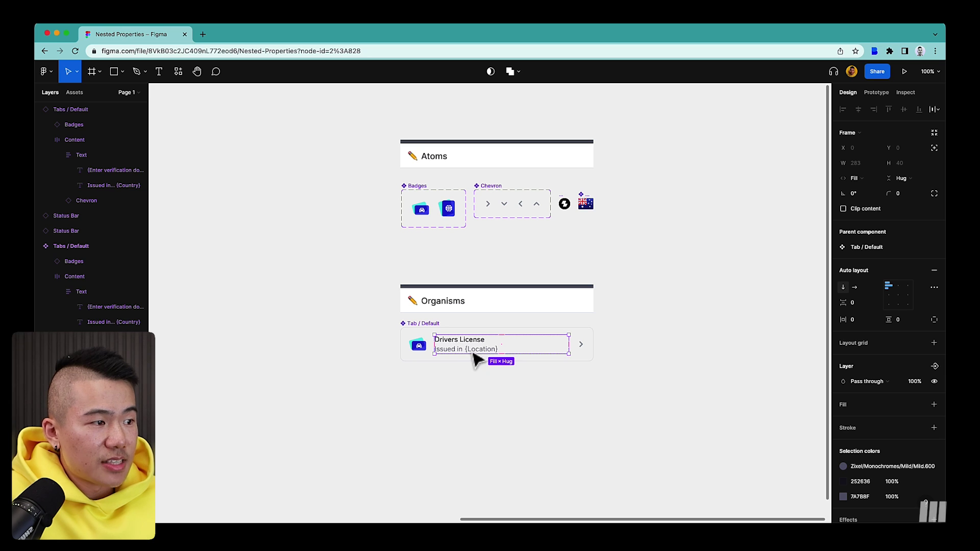
click(644, 346)
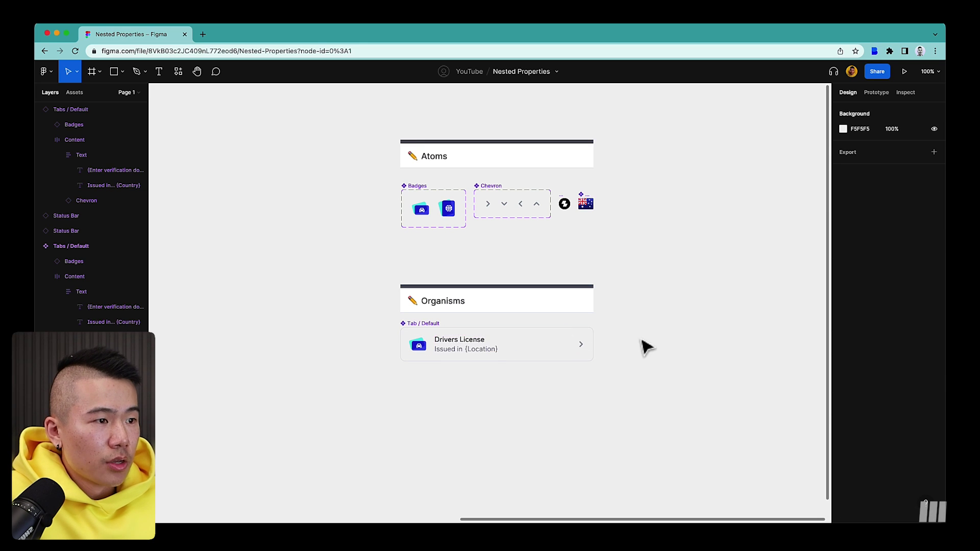
click(426, 332)
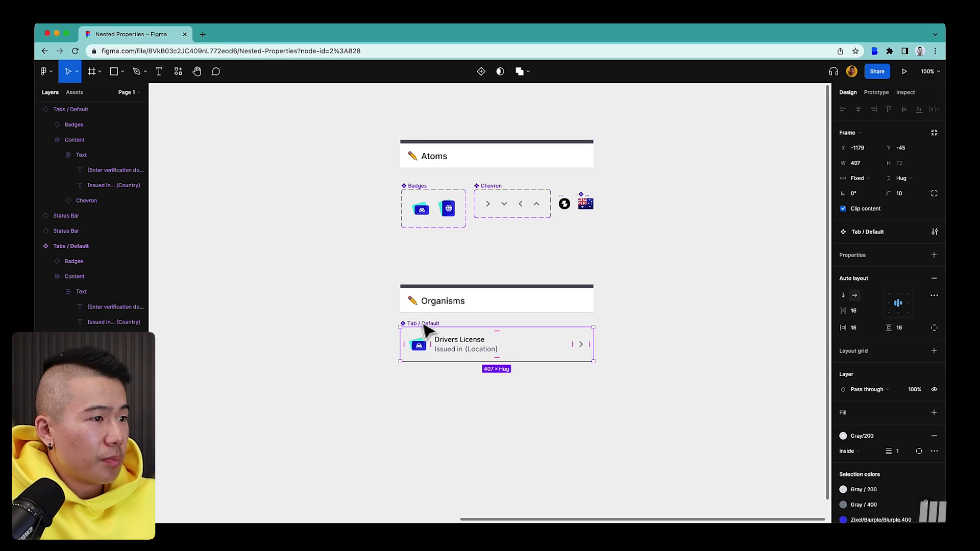
Bind the Drivers License title to a new Type text property, then select the Issued in {Location} text
click(358, 333)
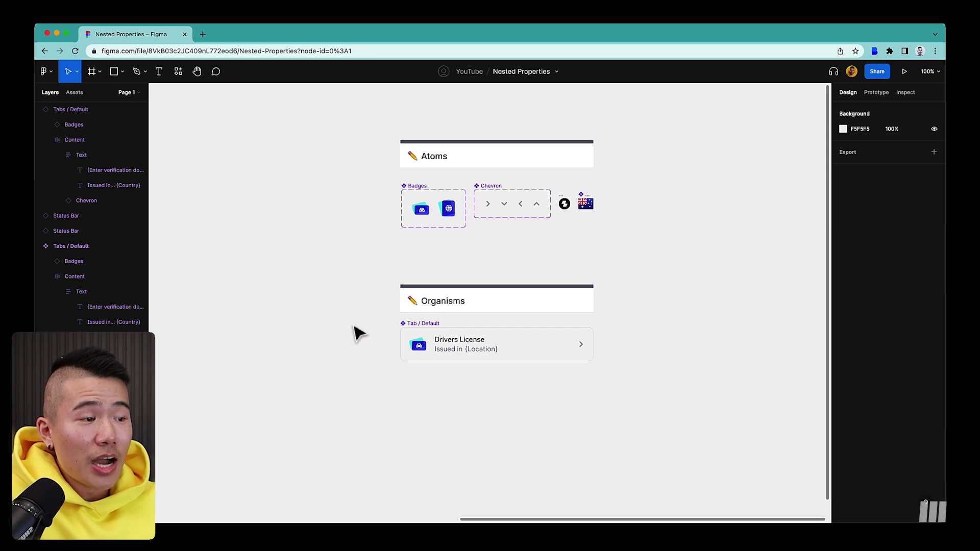
double_click(460, 345)
click(460, 341)
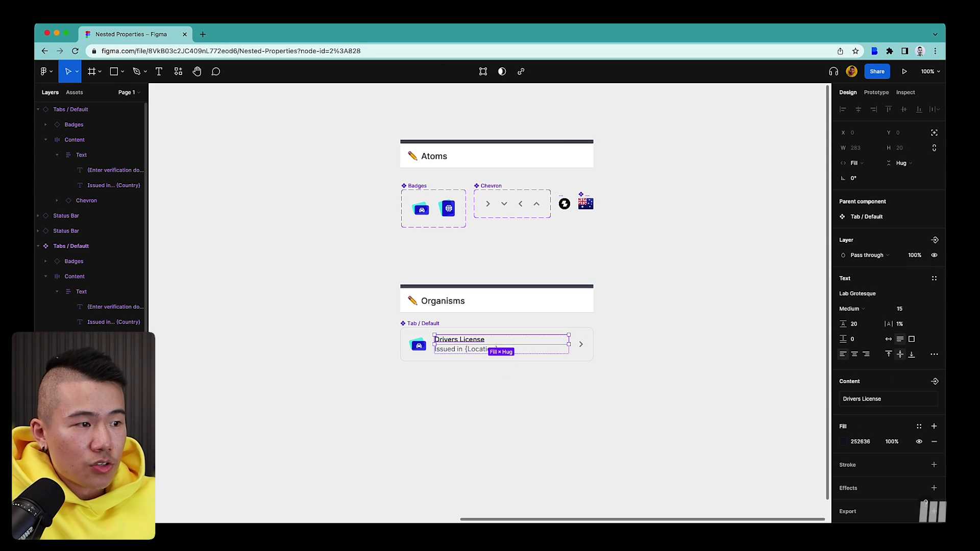
click(935, 382)
text(Type)
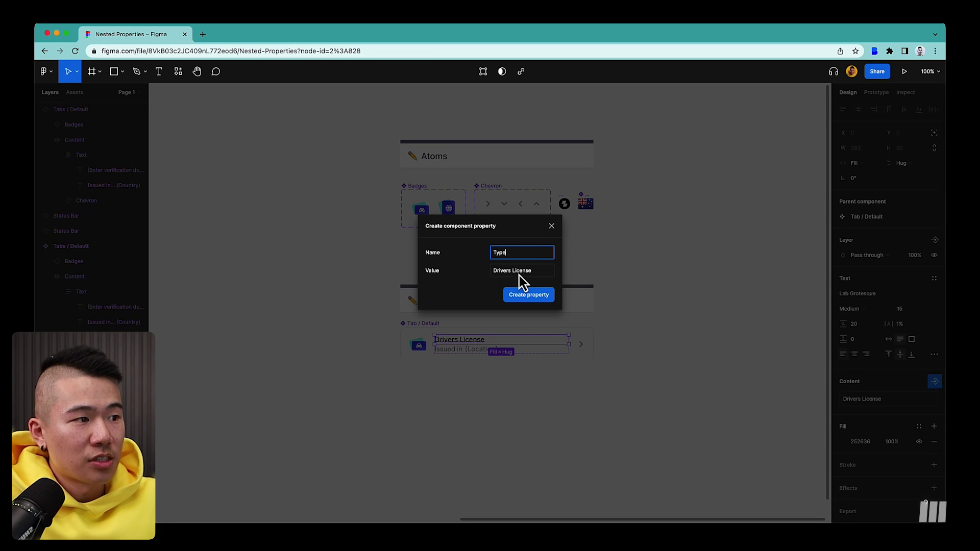
click(529, 295)
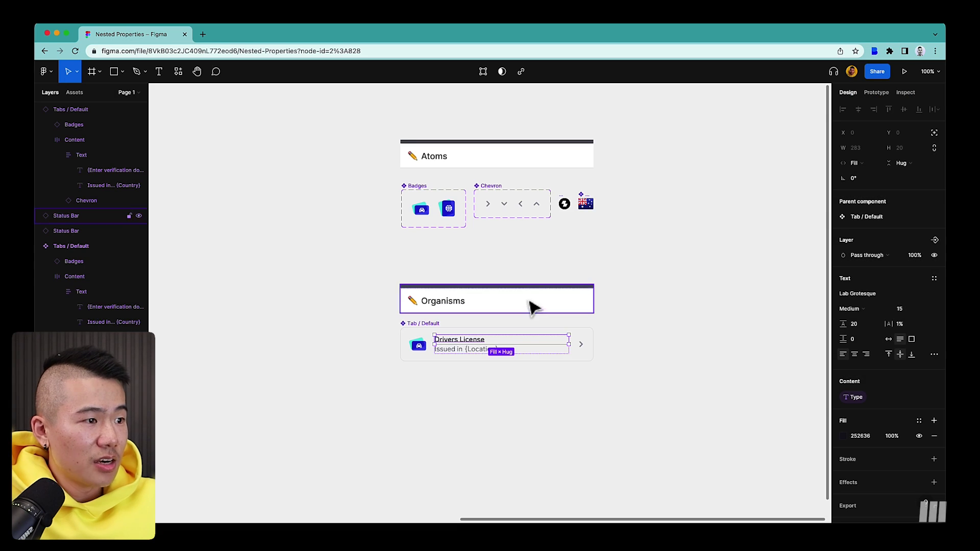
click(486, 387)
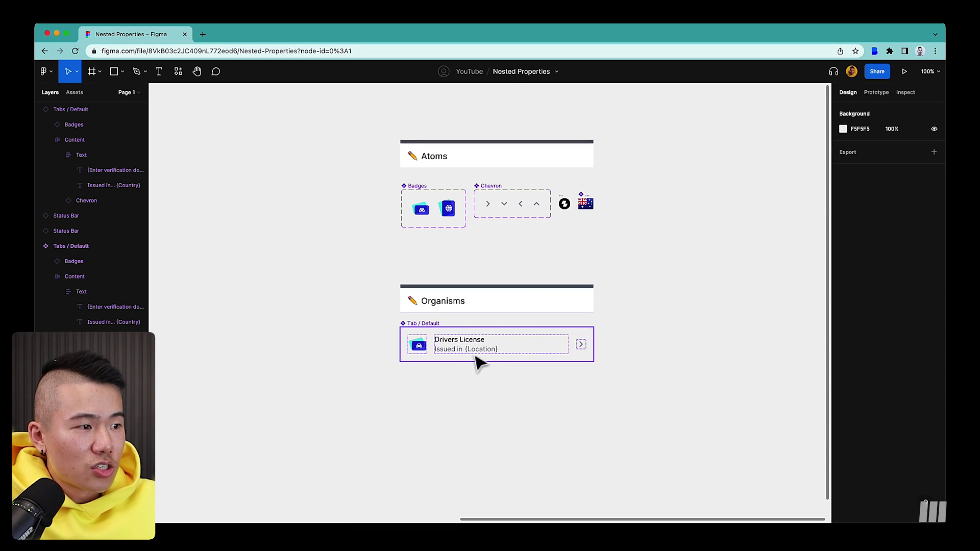
double_click(479, 357)
double_click(483, 358)
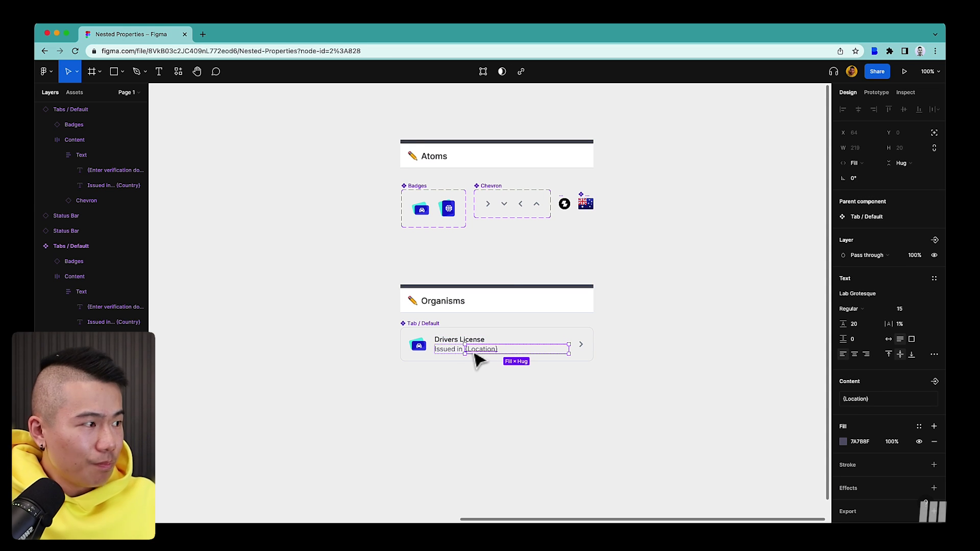
Create a text property named Location for the {Location} text
click(935, 382)
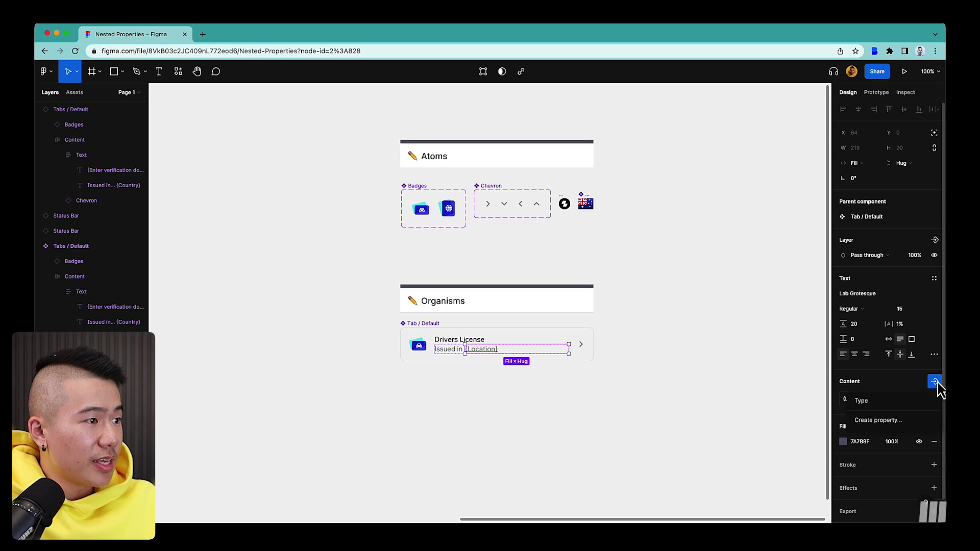
click(879, 422)
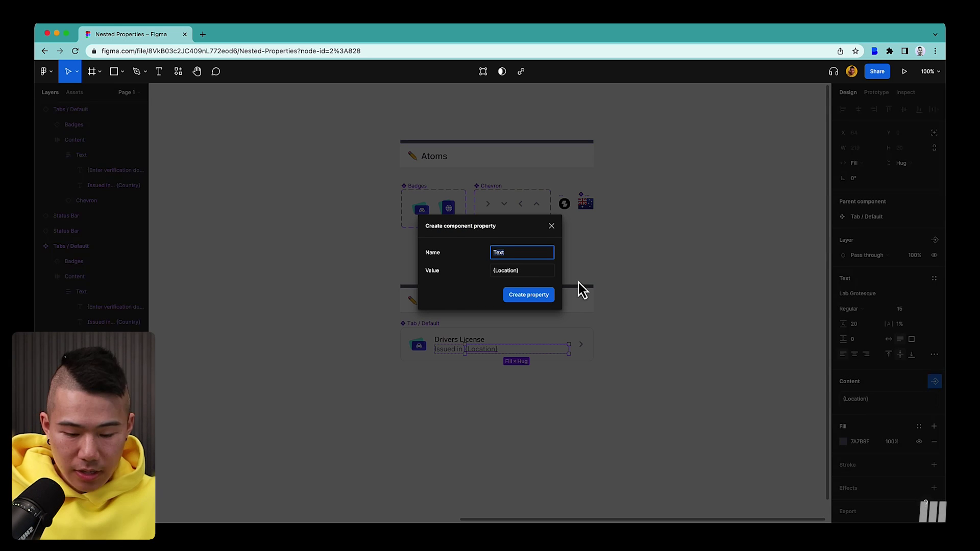
text(Location)
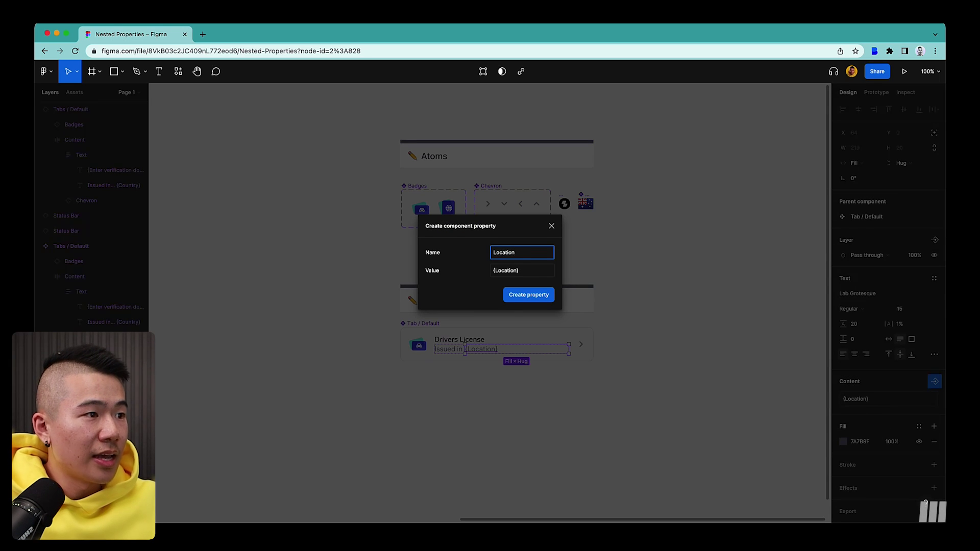
click(527, 295)
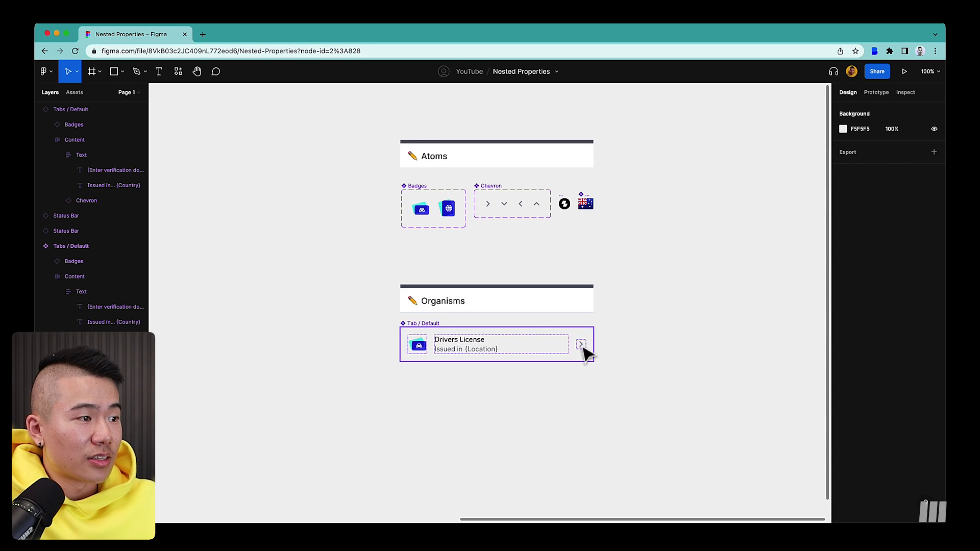
Add a Show visibility property controlling the chevron
click(583, 346)
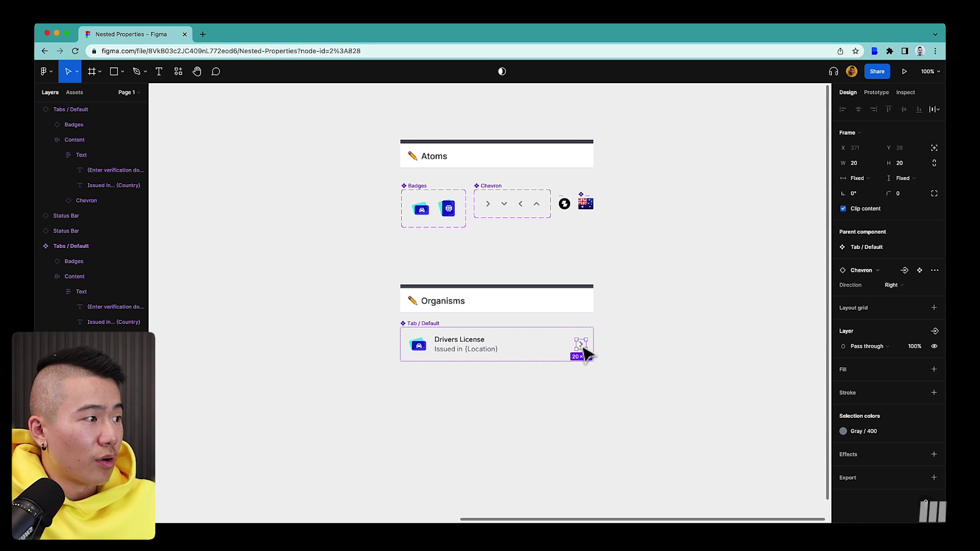
click(935, 331)
text(Show)
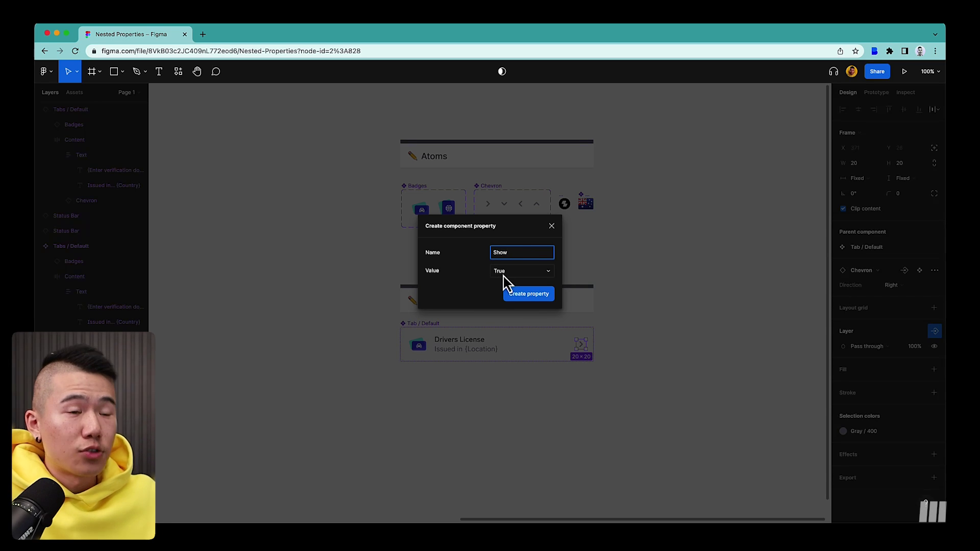
click(518, 295)
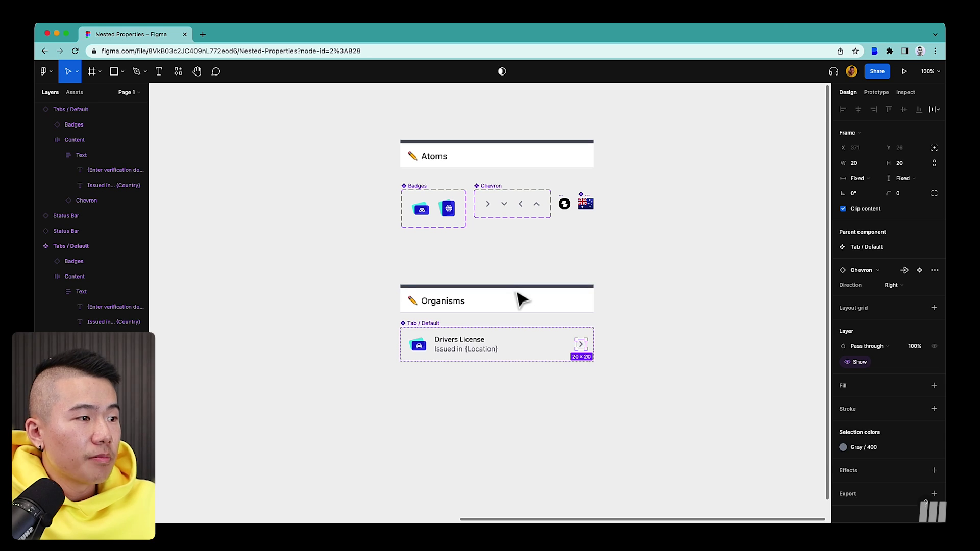
click(512, 401)
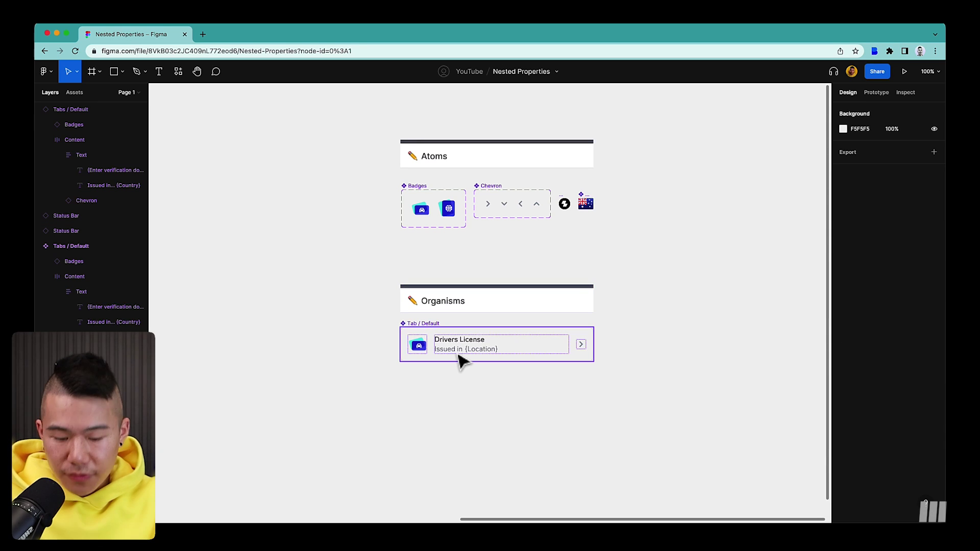
Insert a second Tabs / Default instance below the existing tab
key(shift+i)
text(tabs)
key(Return)
drag(486, 307, 523, 400)
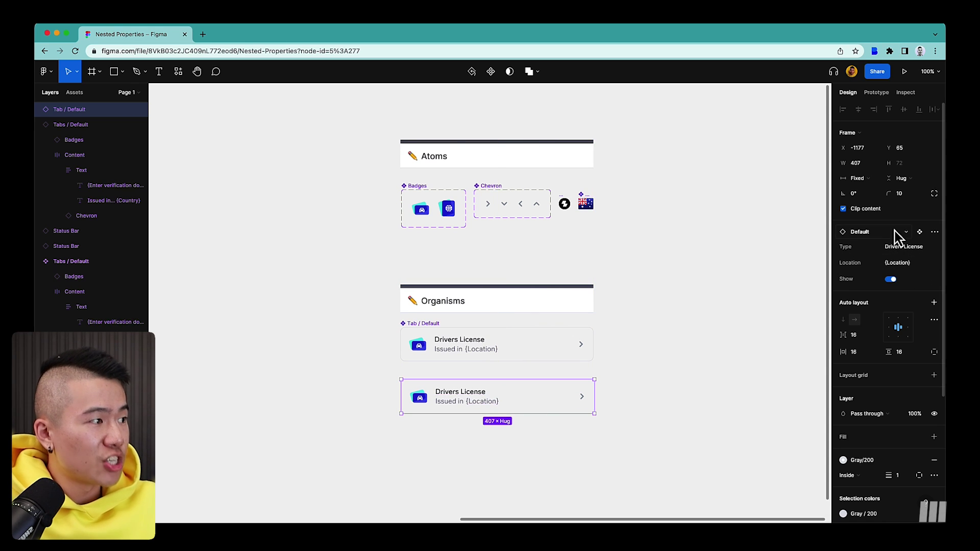
Set the new instance's Location to Australia, then select the Tab / Default main component
click(902, 263)
text(Australia)
key(Return)
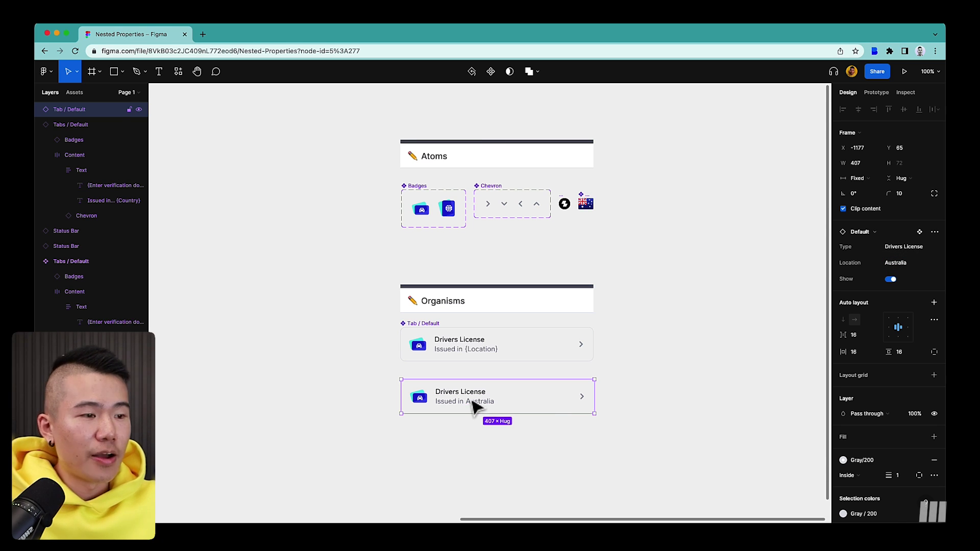
click(428, 334)
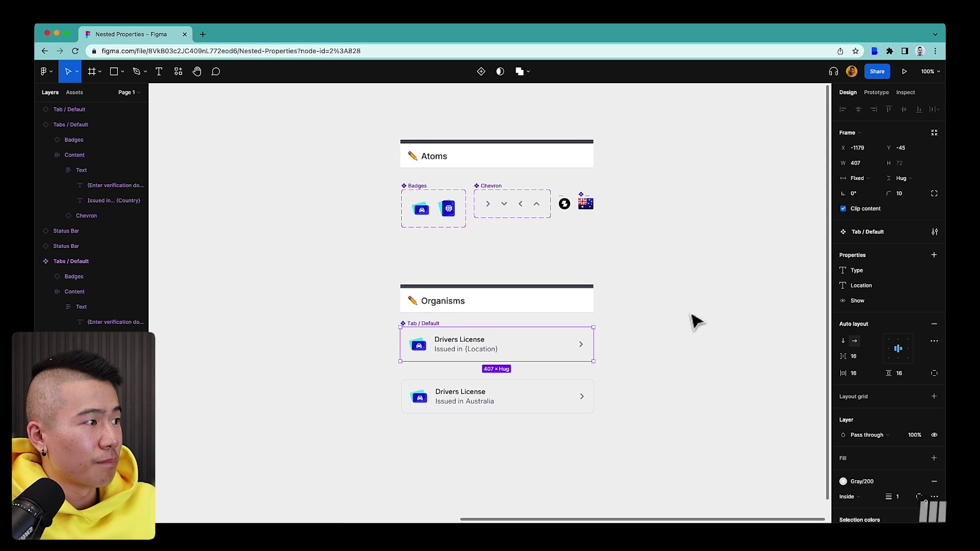
Expose the properties of nested Badges and Chevron instances on Tab / Default
click(933, 255)
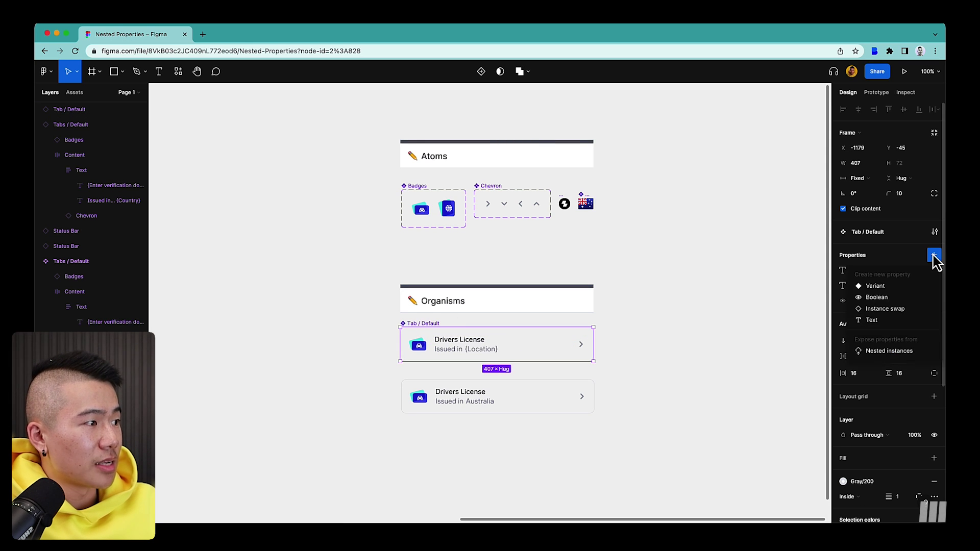
click(889, 353)
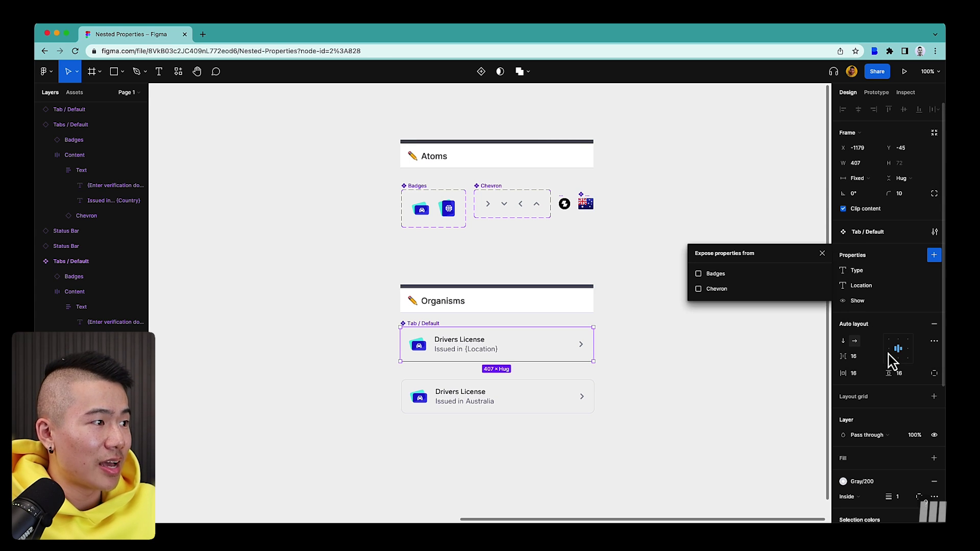
click(699, 274)
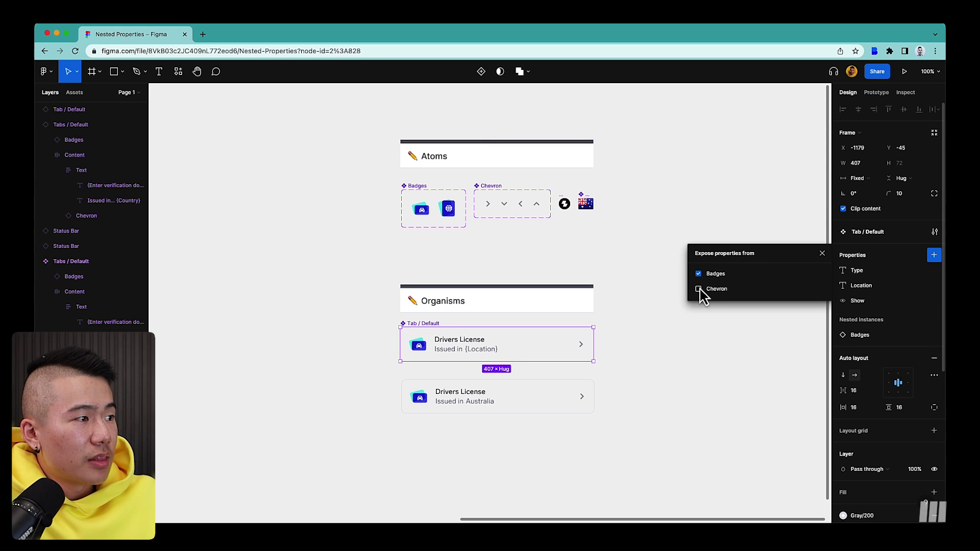
click(699, 289)
click(822, 253)
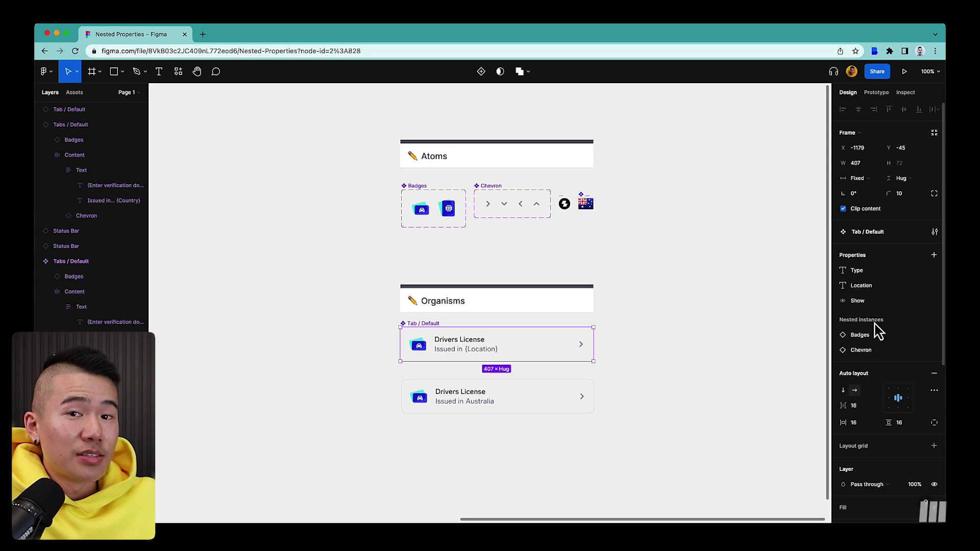
On the lower instance, try a Passport badge, then revert it to Drivers License
click(514, 404)
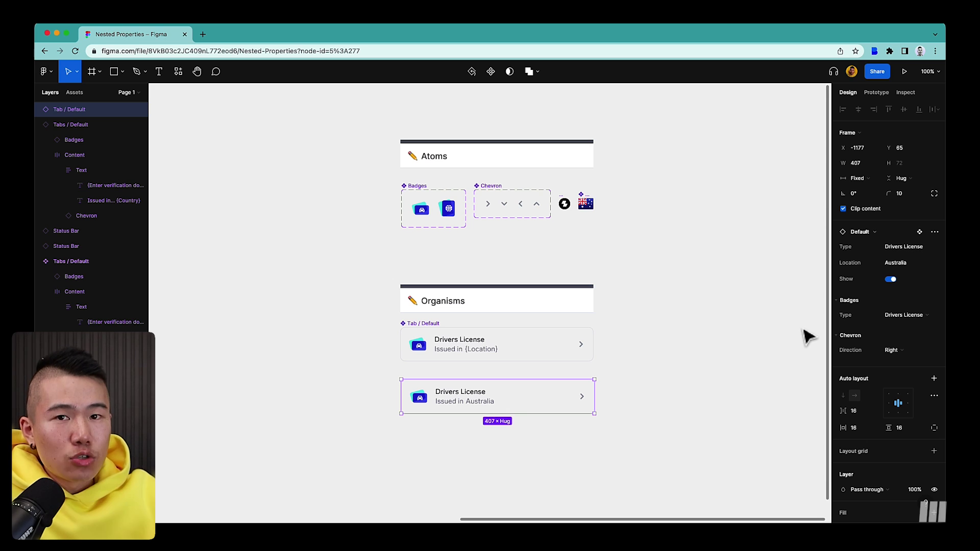
click(905, 316)
click(908, 328)
click(911, 315)
click(909, 305)
Try chevron directions Left and Down, settling on Up
click(897, 350)
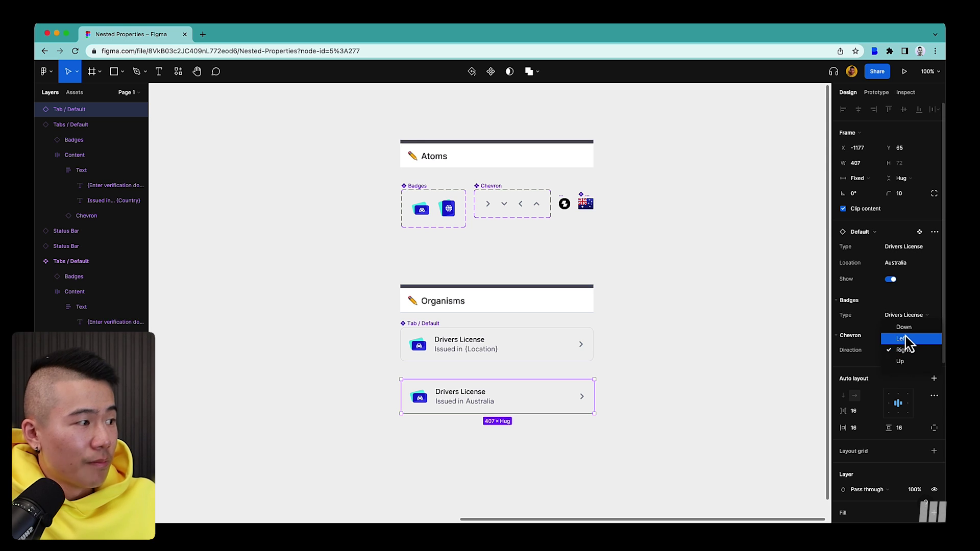
click(905, 339)
click(914, 350)
click(921, 338)
click(912, 352)
click(908, 357)
click(911, 380)
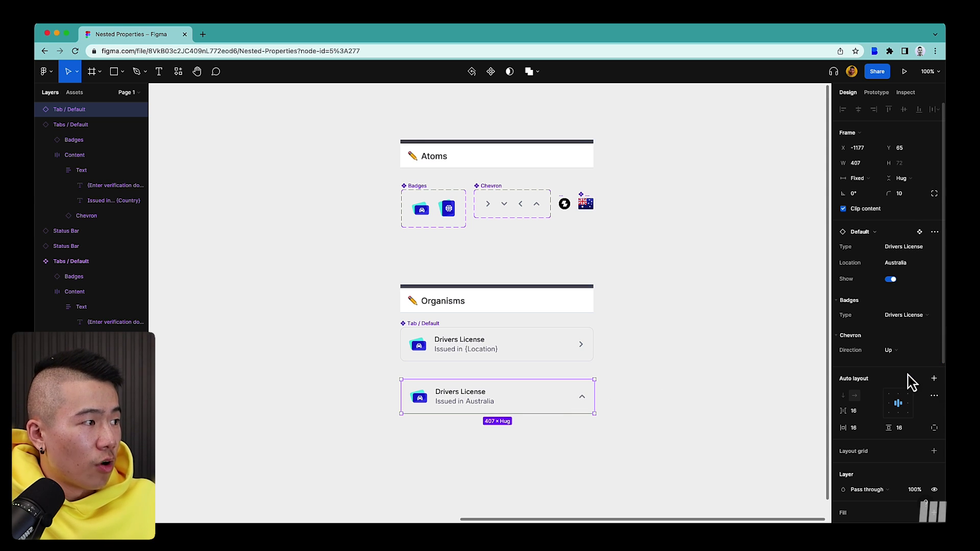
click(779, 324)
scroll(740, 338, down, 3)
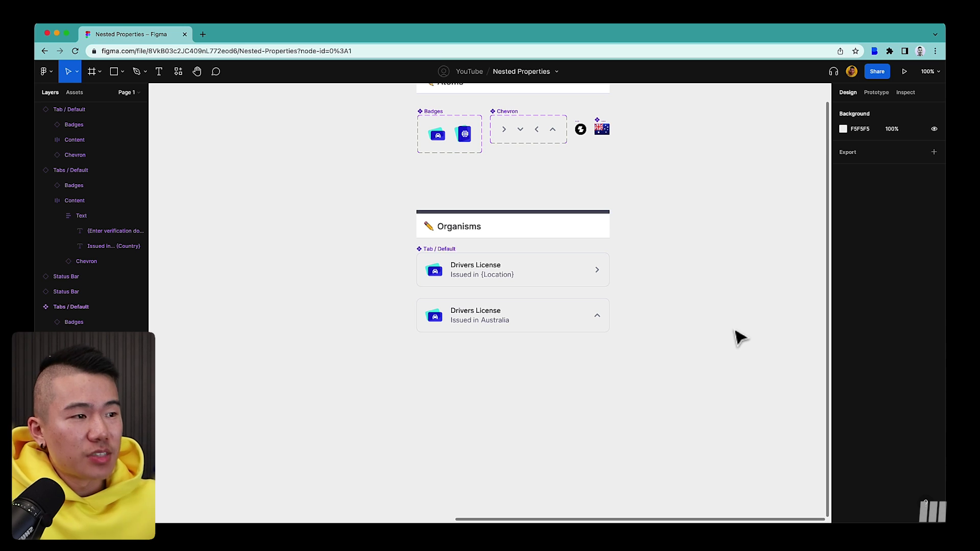
Select the Chevron layer nested in the Tab / Default main component
click(549, 331)
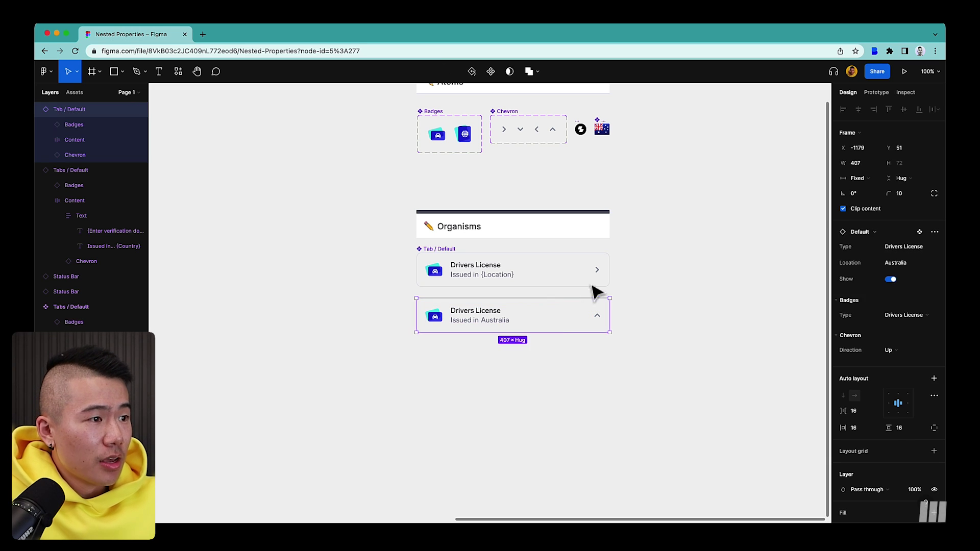
click(579, 278)
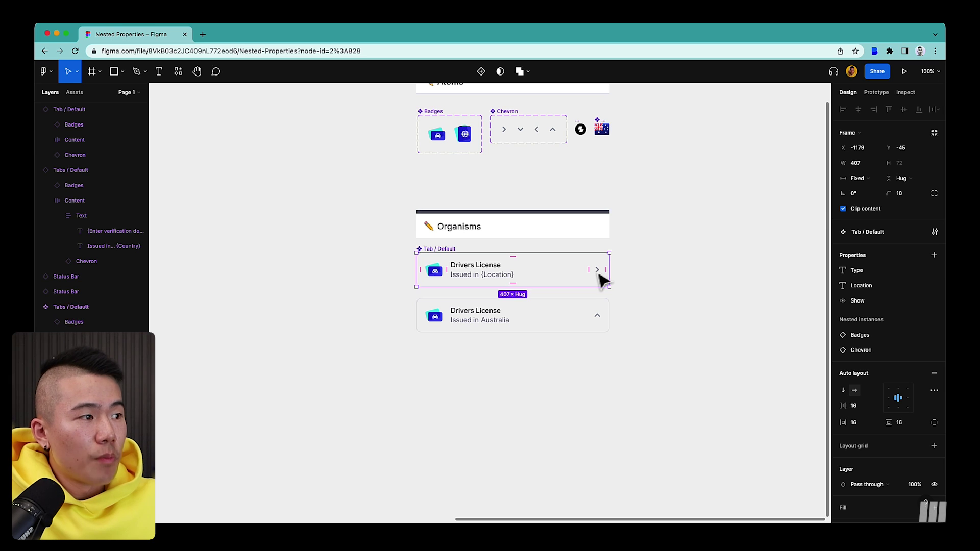
click(581, 129)
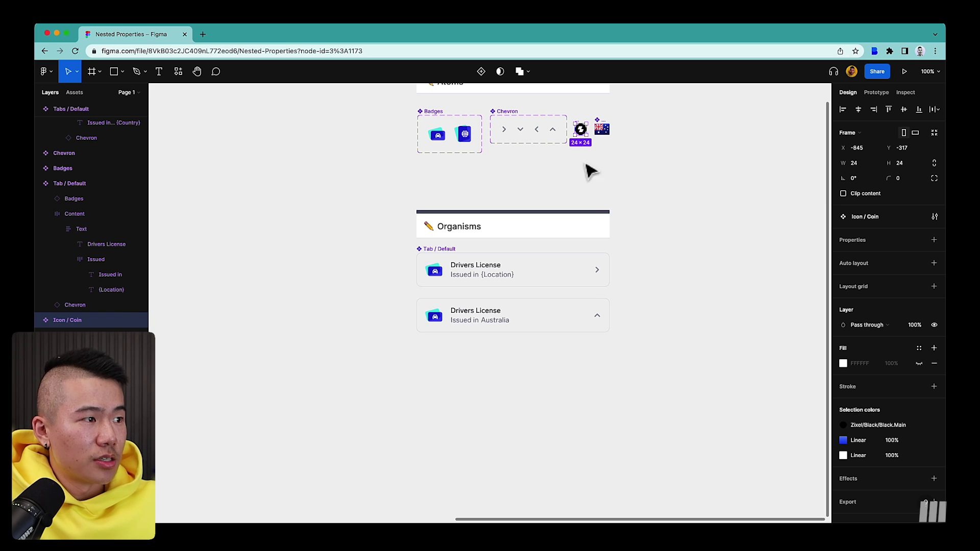
click(597, 273)
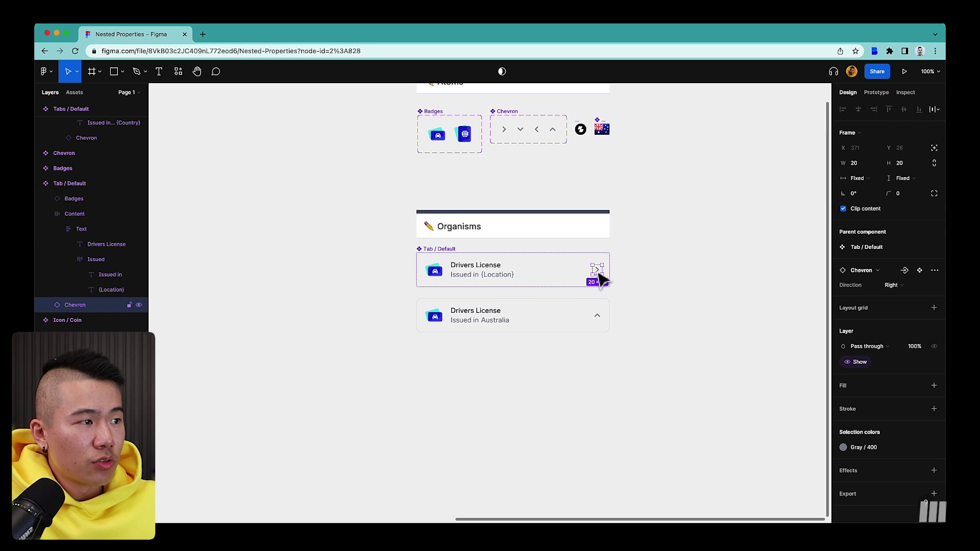
Create a Right Icon instance swap property on the chevron, with Badges added as preferred value
click(904, 271)
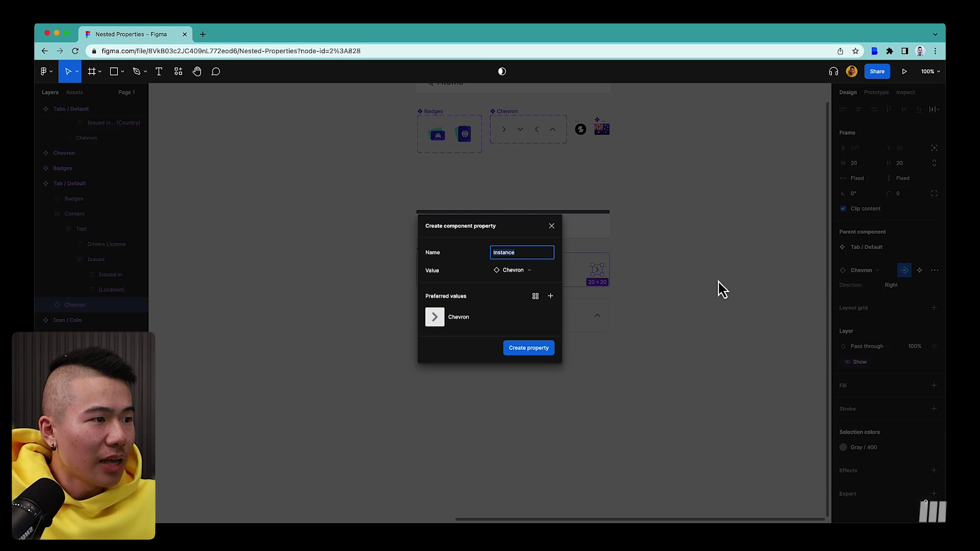
text(Right Icon)
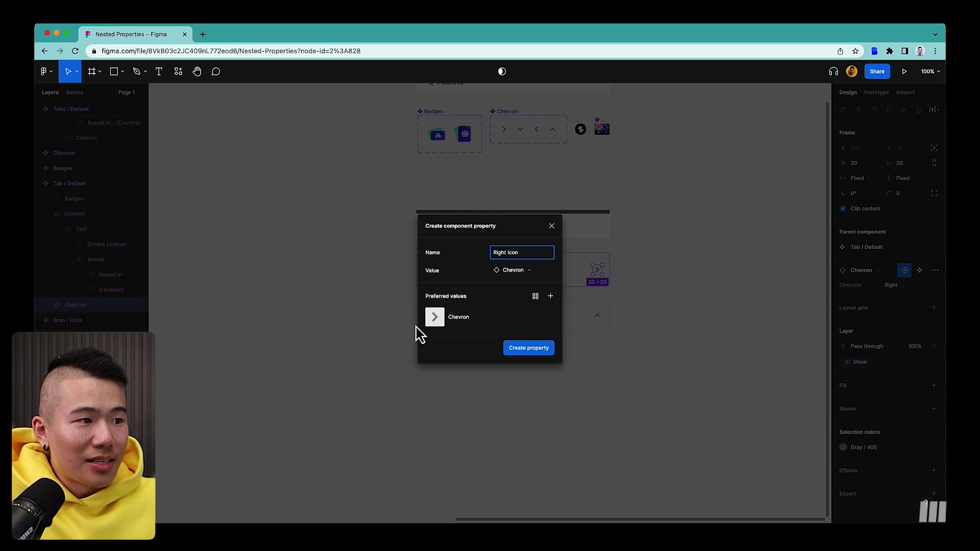
click(550, 299)
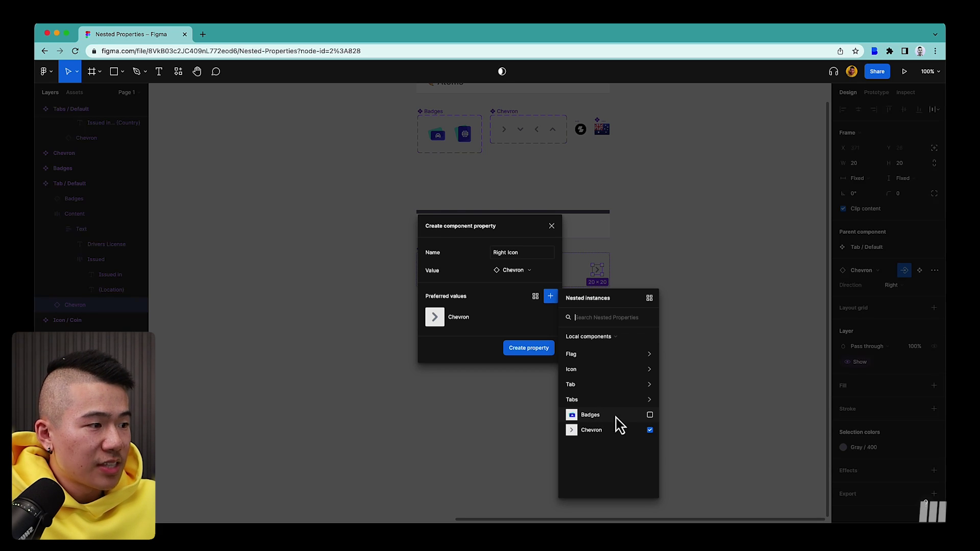
click(650, 415)
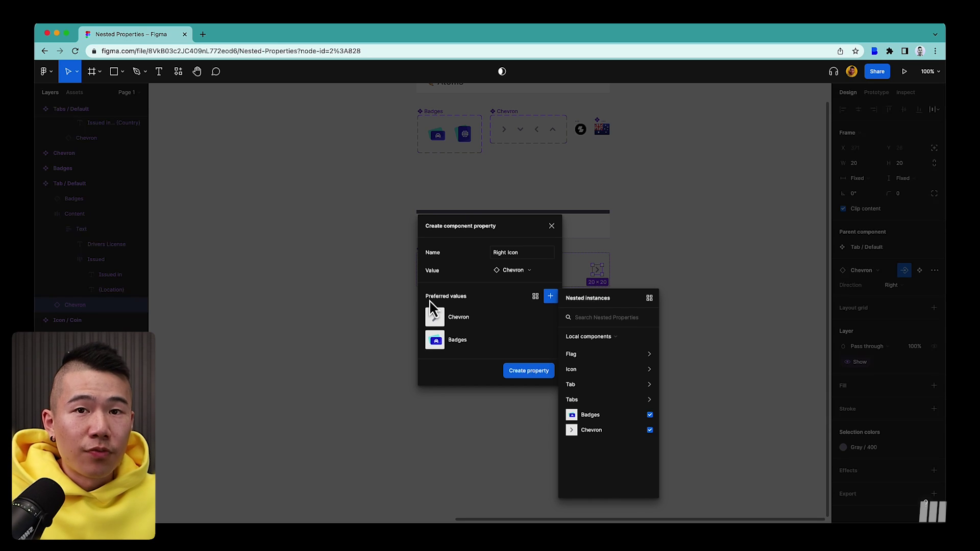
click(529, 375)
Open the lower tab's Right Icon swap list and switch it to Local components
click(543, 408)
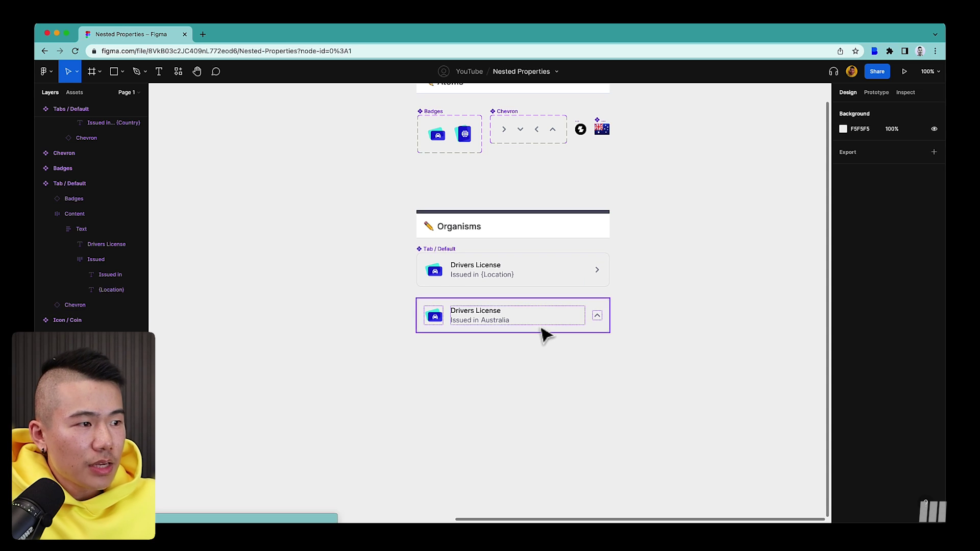
click(542, 326)
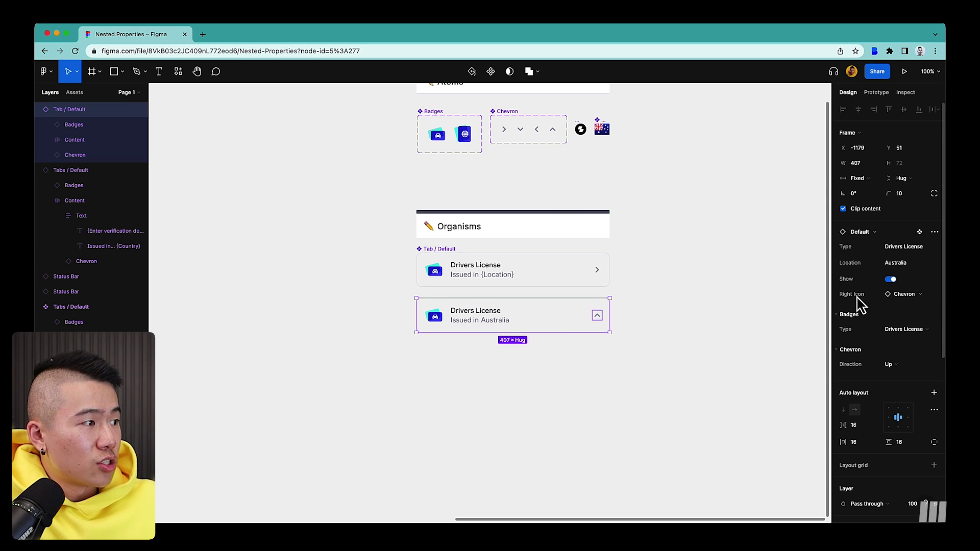
click(903, 295)
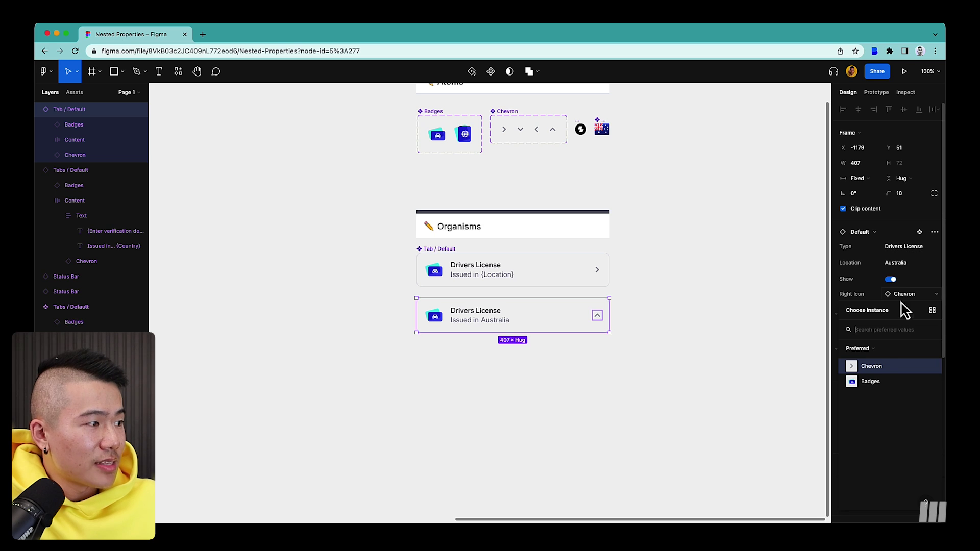
click(871, 349)
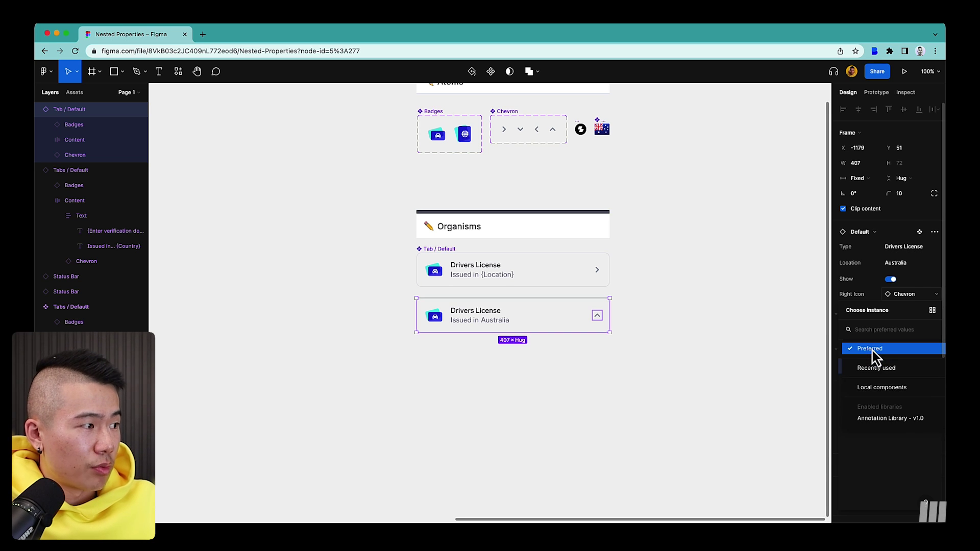
click(885, 390)
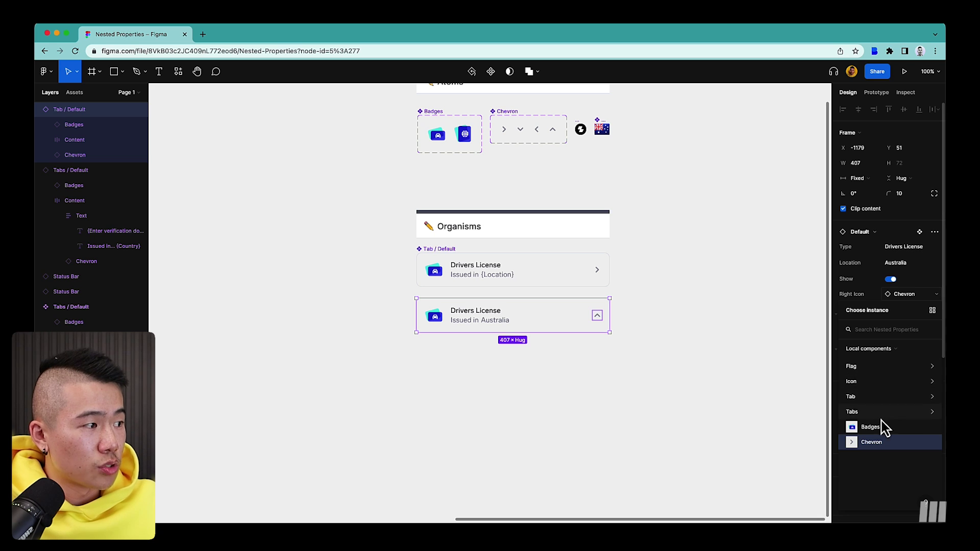